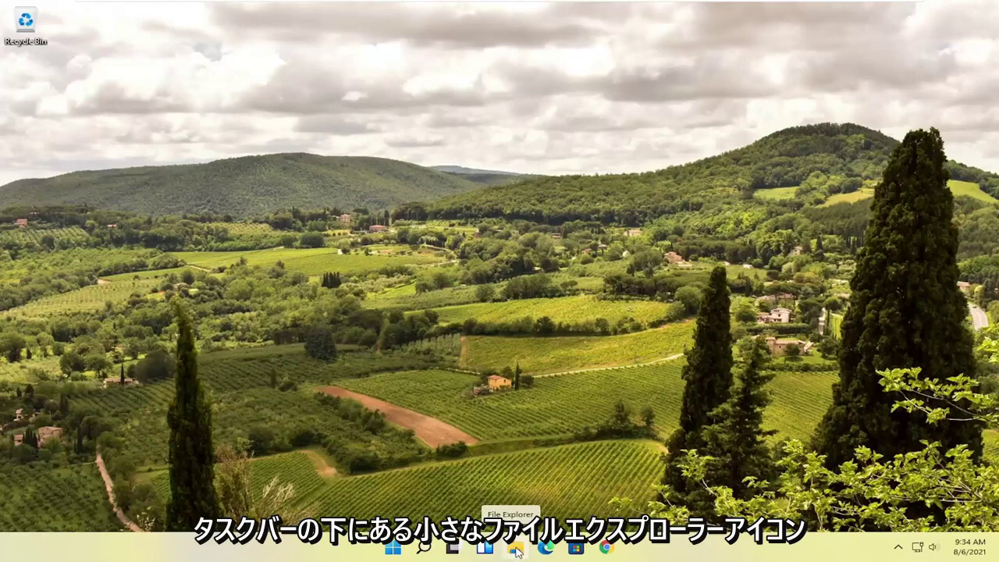
- Open File Explorer and browse to the Computer User profile folder under Users on Local Disk (C:)
left_click(516, 549)
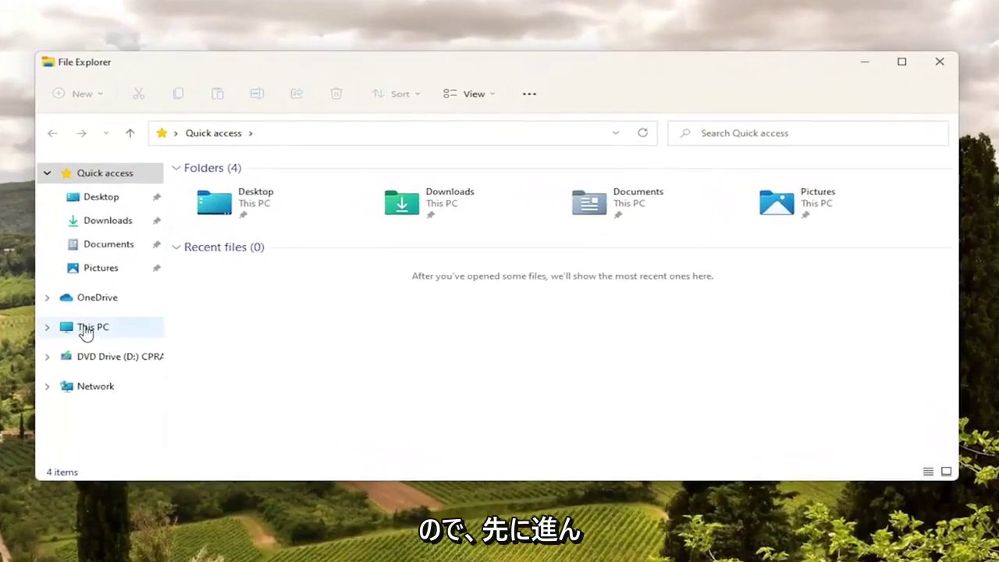
left_click(86, 329)
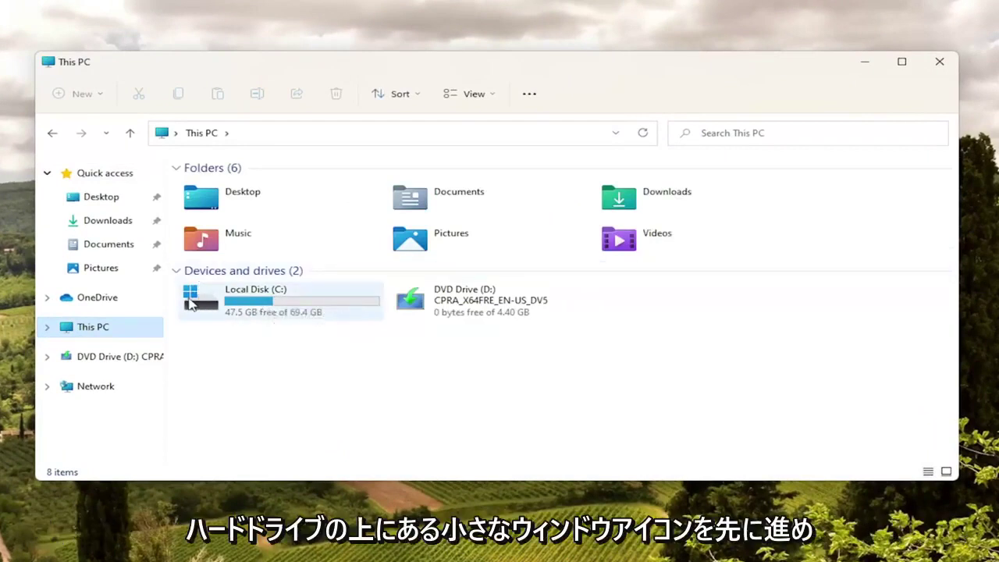
double_click(323, 312)
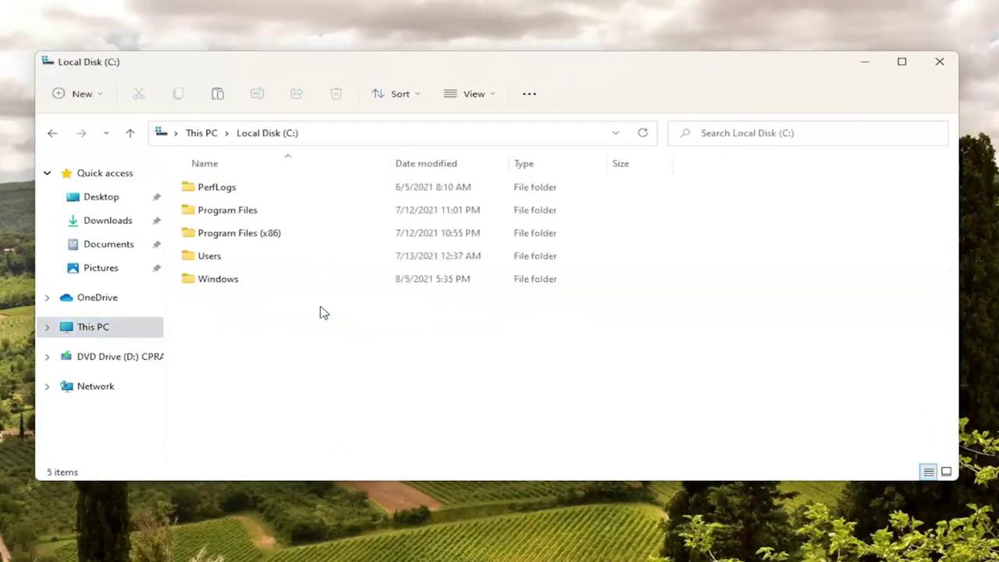
double_click(211, 263)
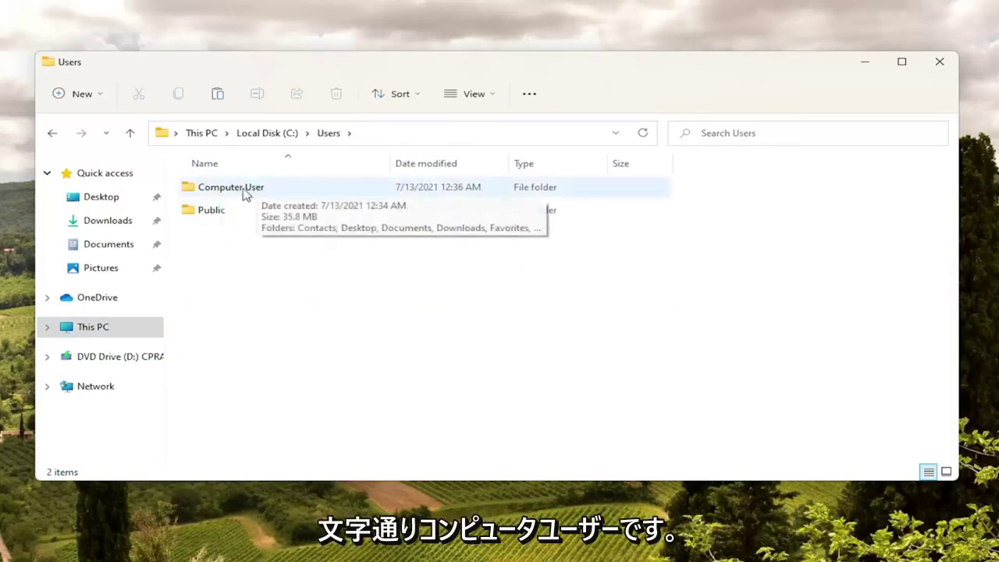
double_click(247, 194)
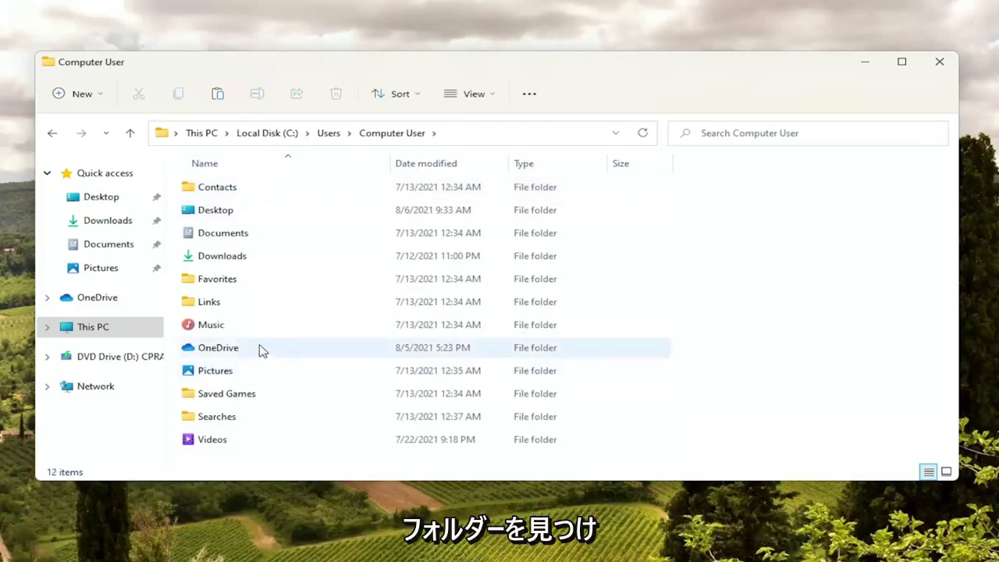
- Turn on the display of hidden items in the user profile folder
left_click(485, 96)
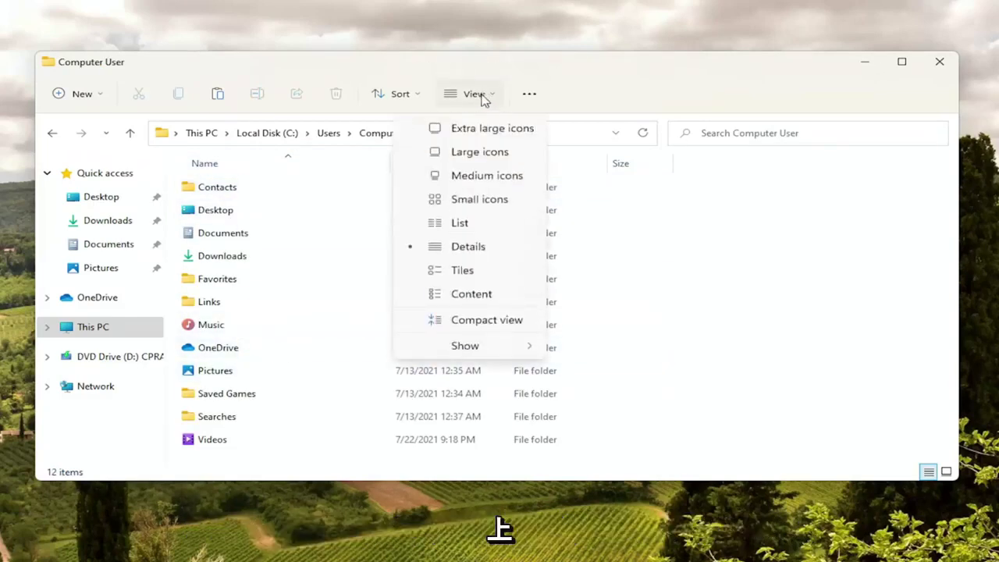
mouse_move(480, 349)
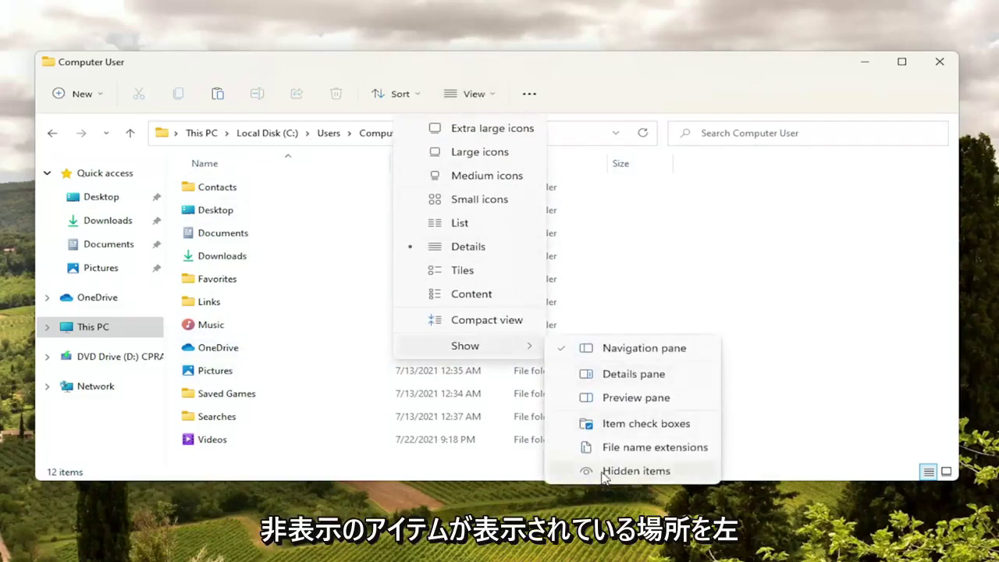
left_click(605, 472)
- Browse from the user profile folder into AppData, Local, Packages
left_click(209, 187)
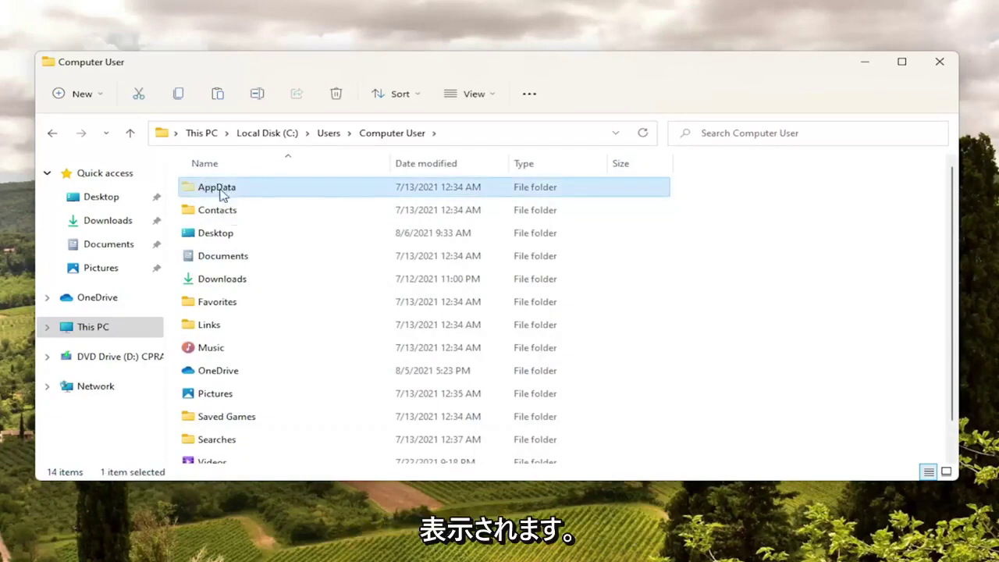
double_click(221, 195)
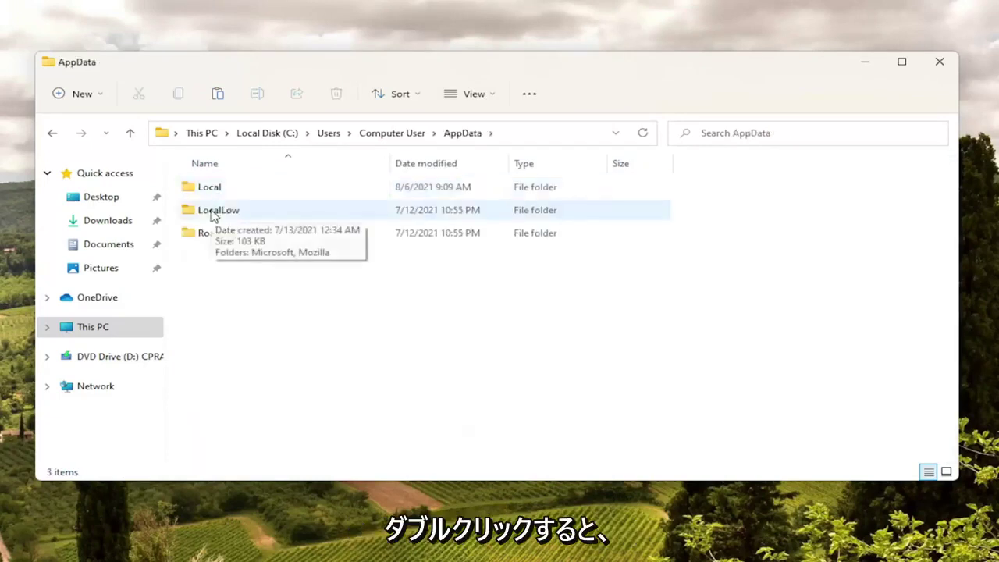
double_click(211, 189)
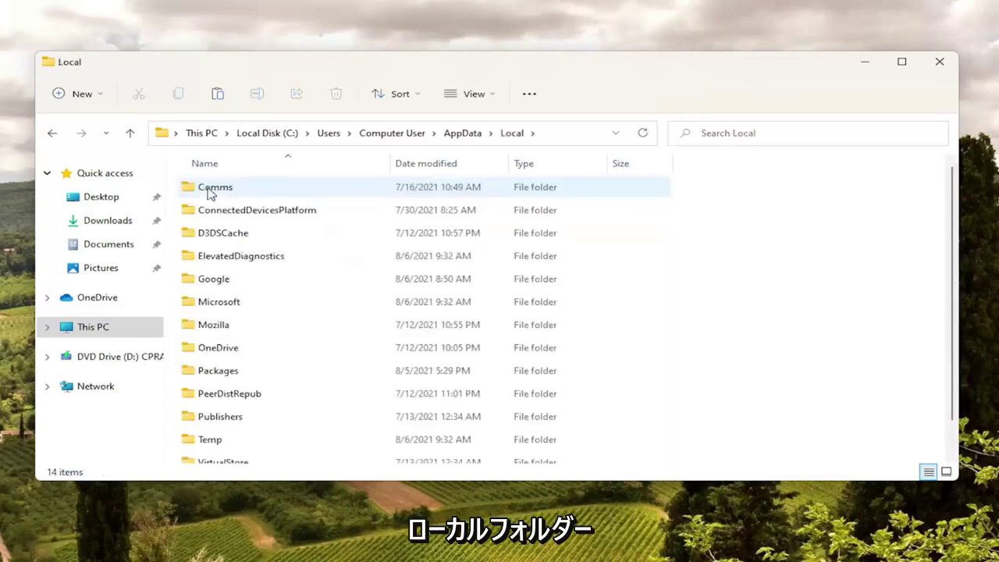
double_click(218, 371)
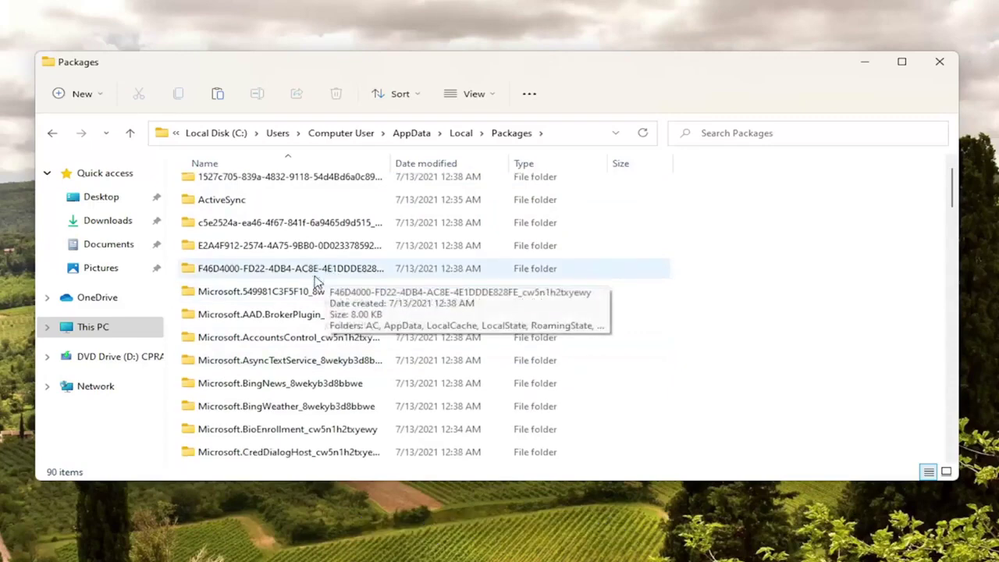
- Delete the Microsoft.MicrosoftEdge_8wekyb3d8bbwe folder from Packages and close File Explorer
scroll(317, 285, "down", 2)
scroll(312, 288, "down", 2)
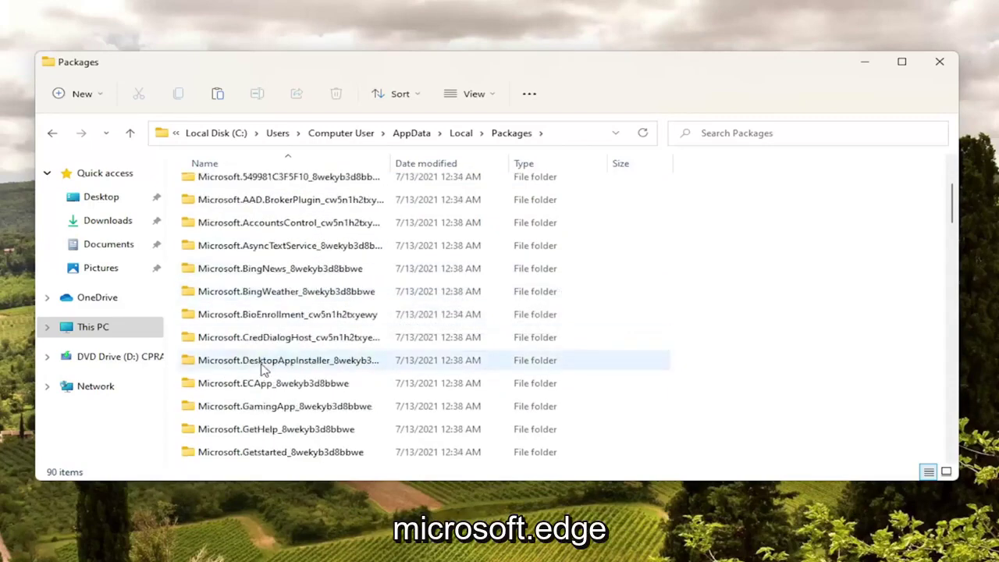
scroll(334, 260, "up", 3)
scroll(320, 316, "down", 4)
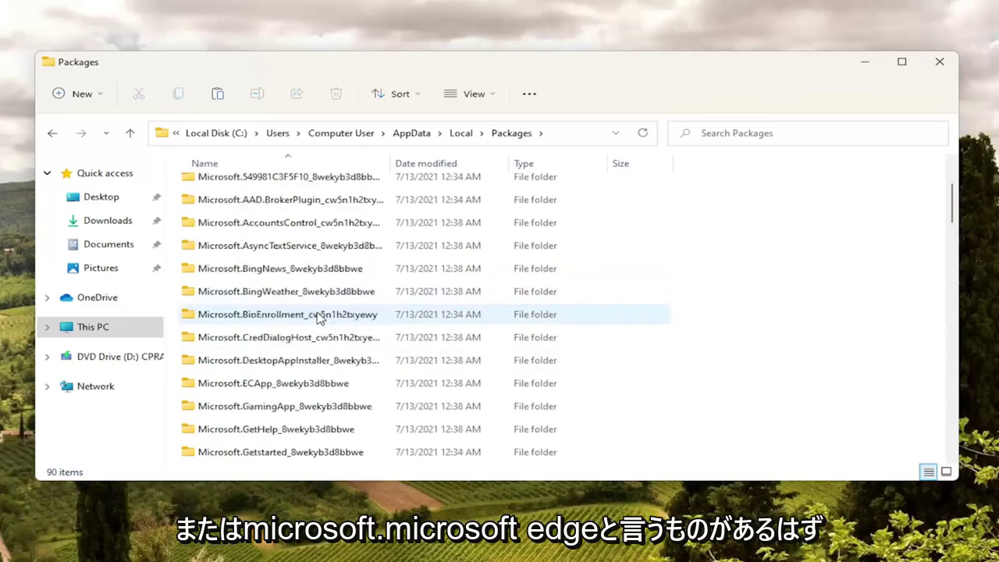
scroll(323, 316, "down", 1)
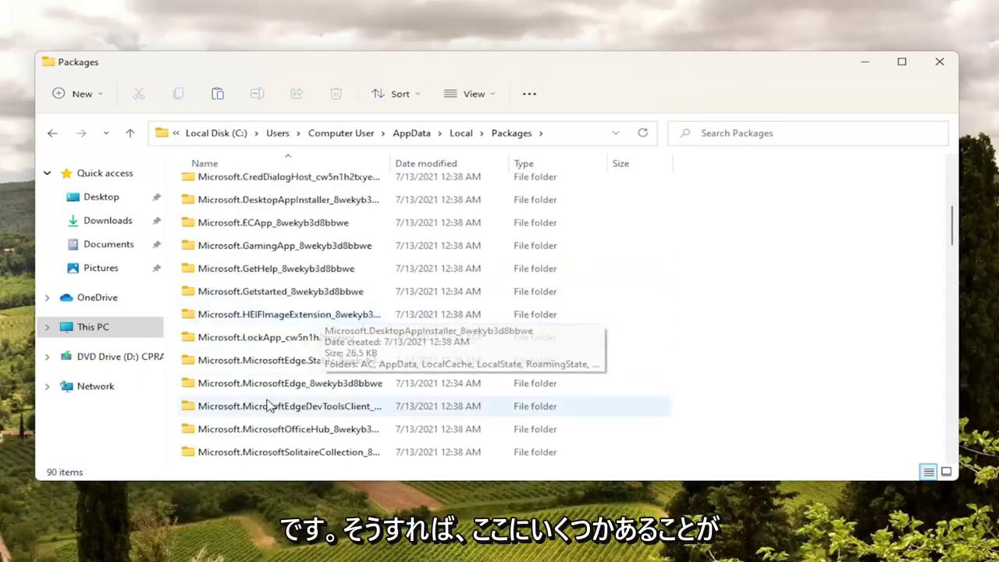
mouse_move(245, 382)
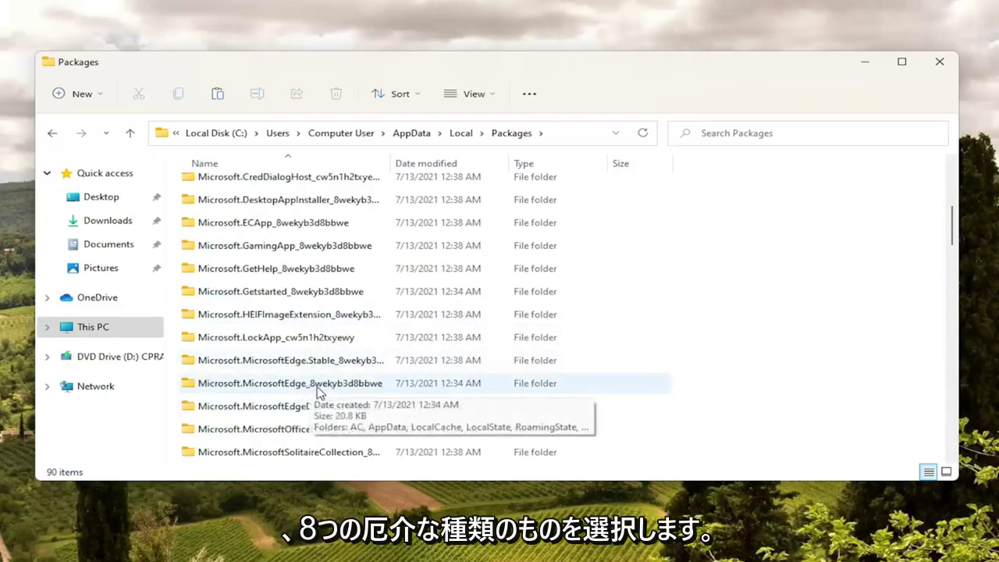
left_click(274, 391)
scroll(281, 390, "up", 1)
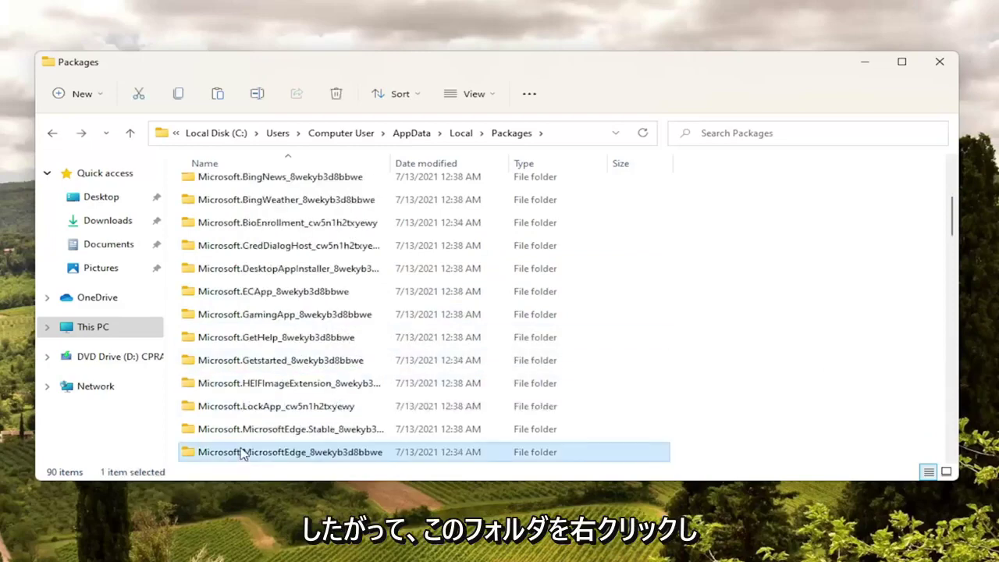
right_click(238, 457)
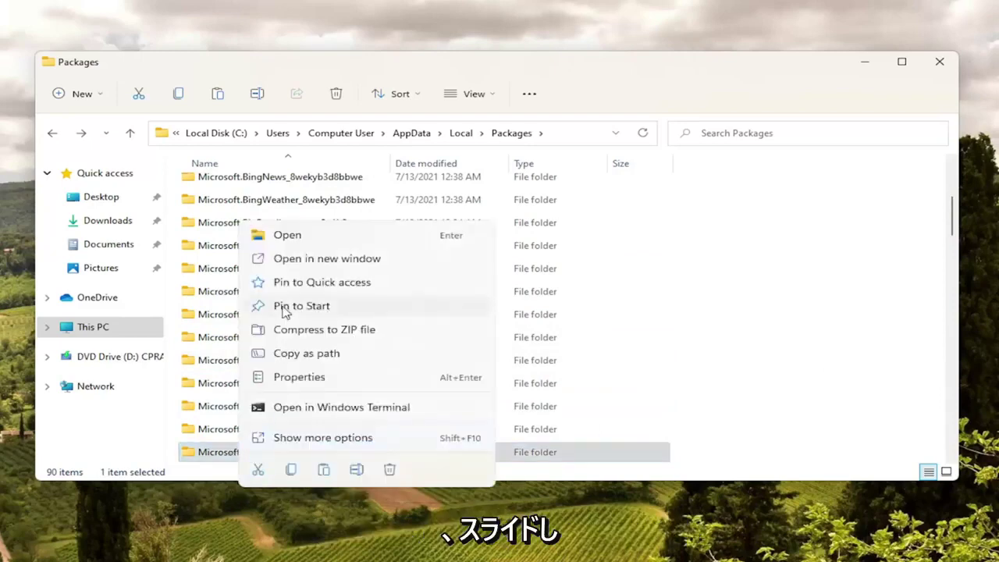
left_click(389, 470)
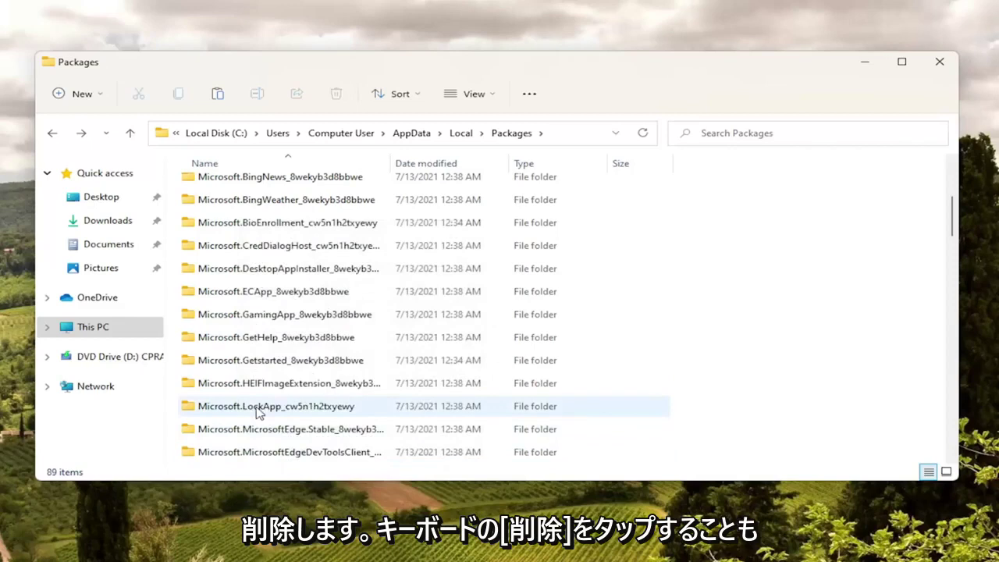
scroll(250, 418, "down", 1)
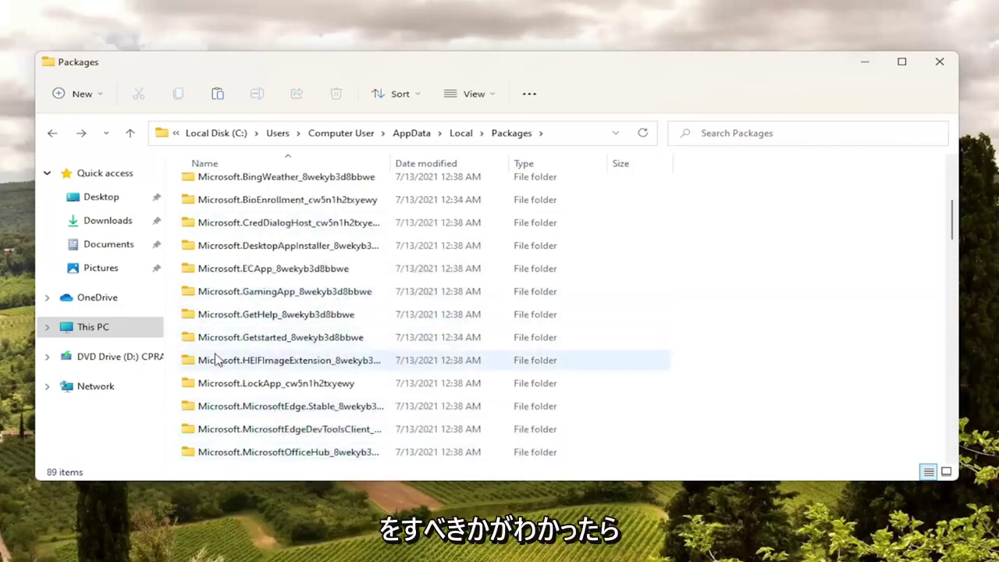
left_click(936, 62)
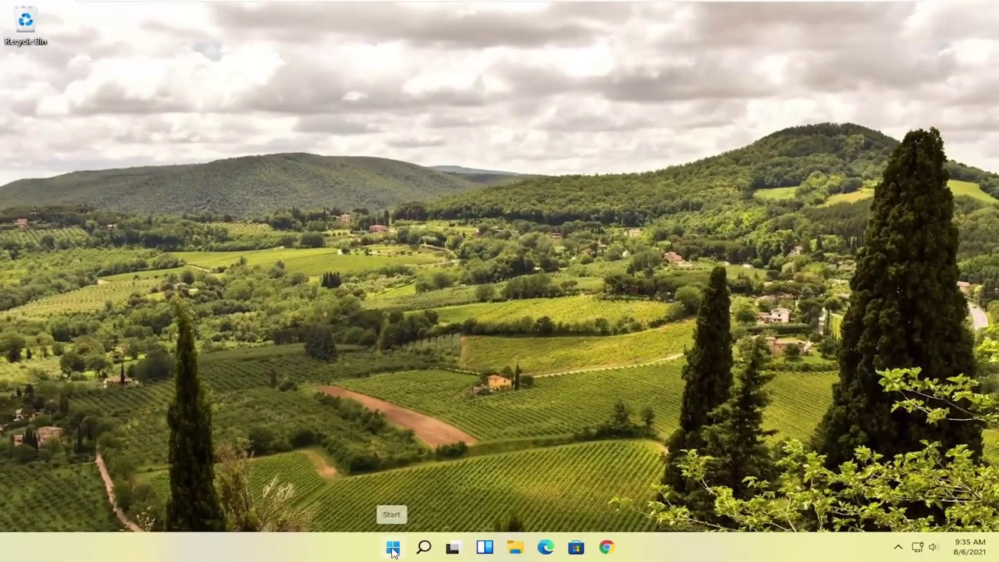
- Restart the computer
right_click(393, 546)
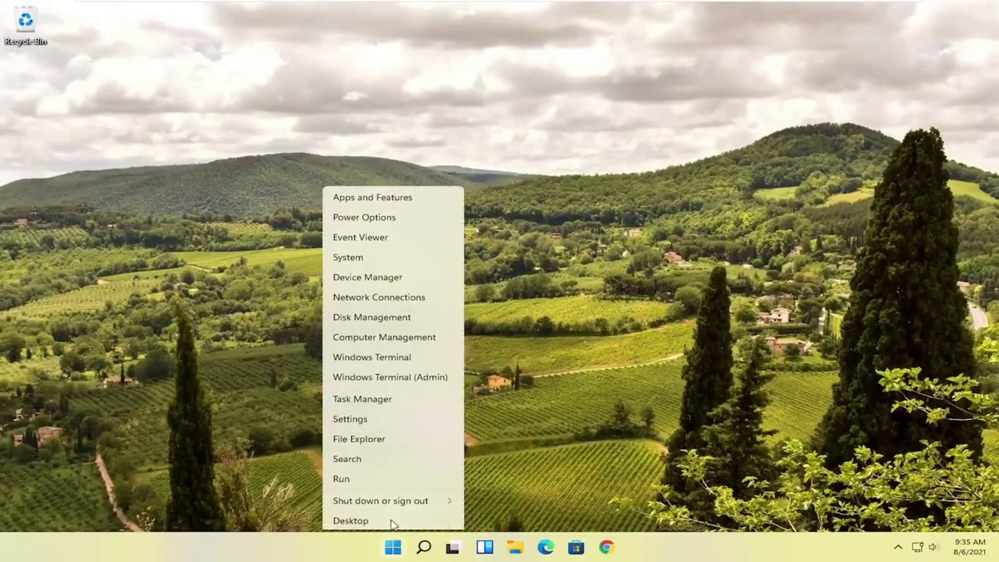
mouse_move(381, 500)
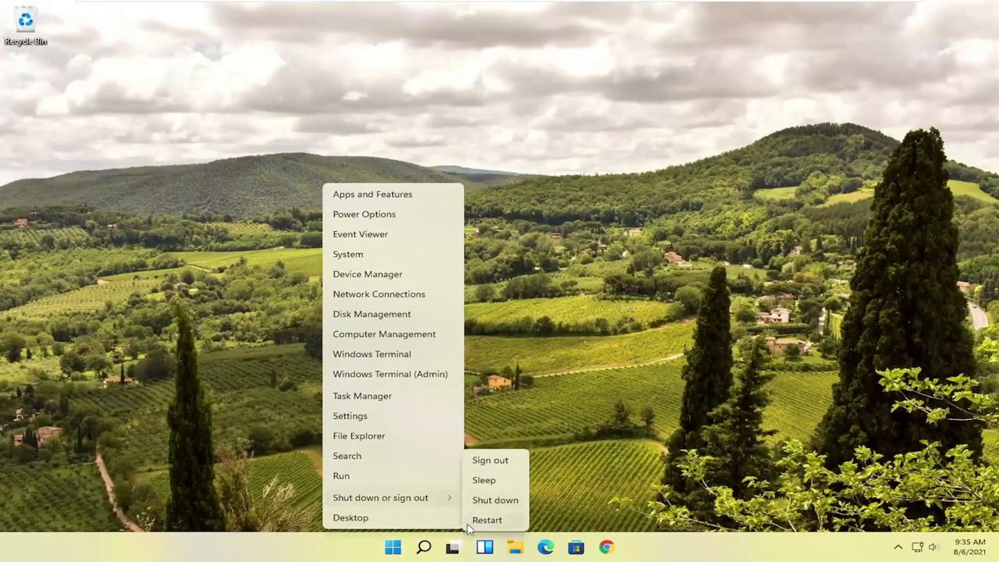
left_click(484, 518)
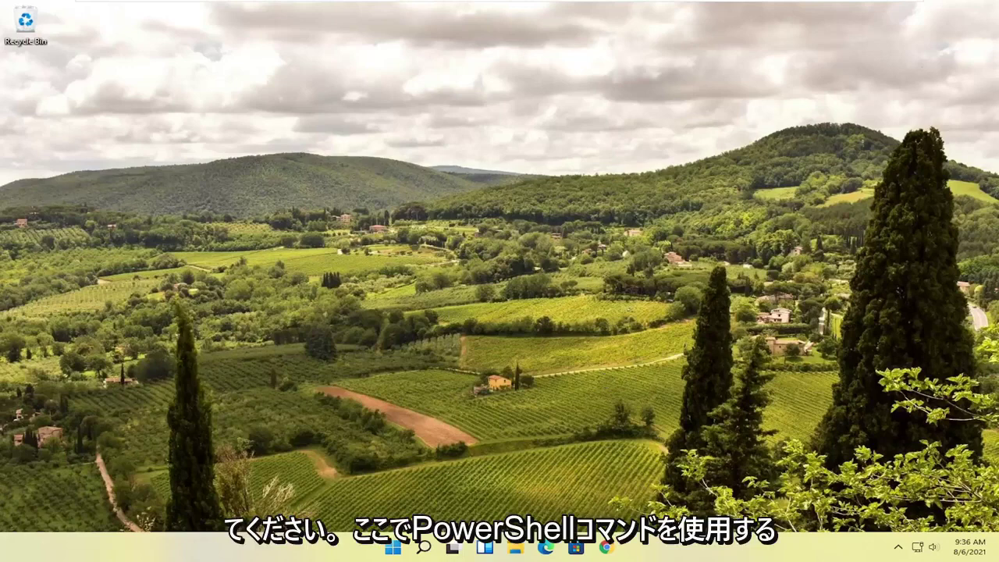
- Search for powershell, launch Windows PowerShell as administrator and approve the User Account Control request
left_click(393, 547)
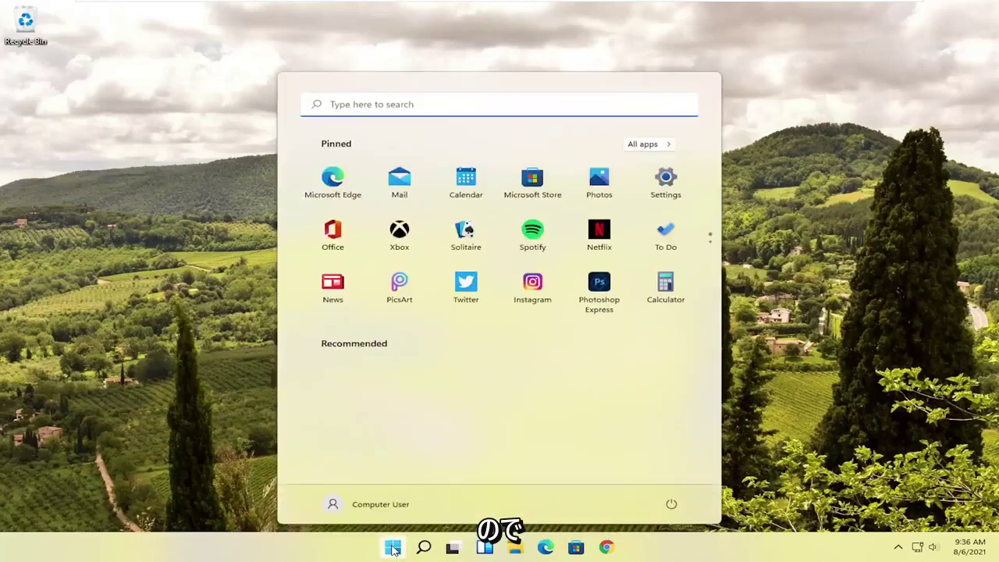
type("powershell")
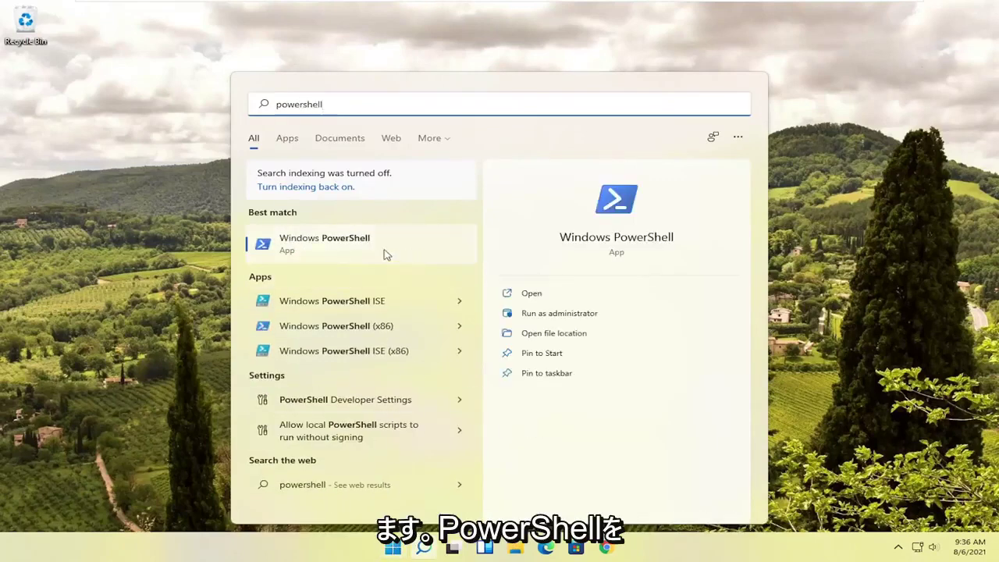
right_click(317, 246)
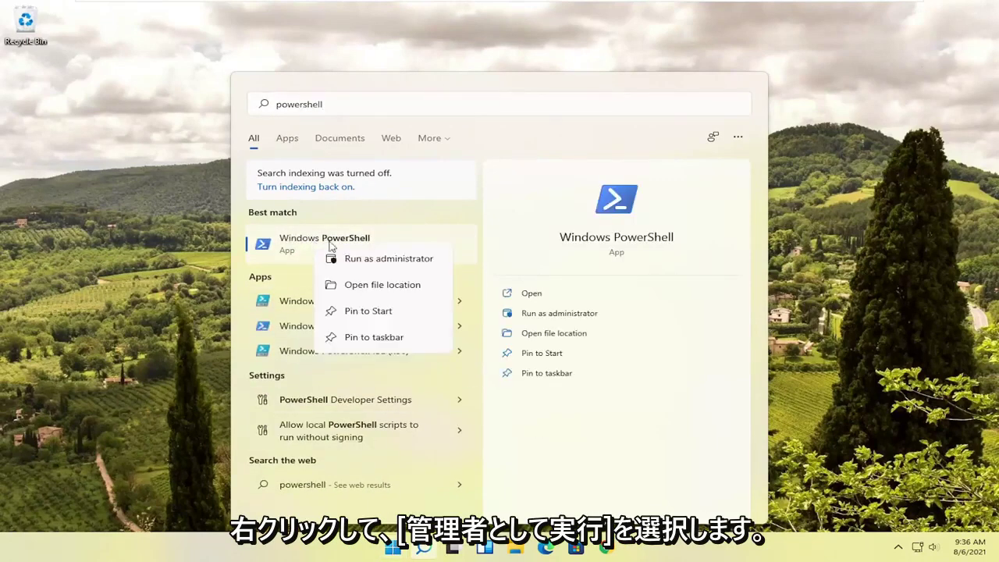
left_click(389, 264)
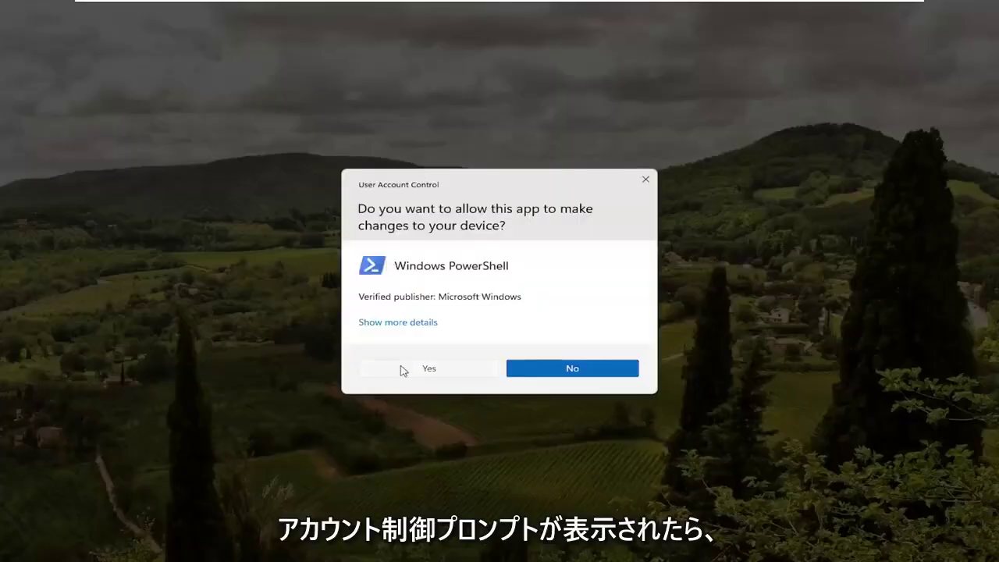
left_click(401, 370)
- Paste and run Get-AppXPackage -AllUsers -Name Microsoft.MicrosoftEdge | Foreach {Add-AppxPackage -DisableDevelopmentMode -Register "$($_.InstallLocation)\AppXManifest.xml" -Verbose} and close PowerShell
left_click(289, 40)
left_click_drag(289, 40, 419, 54)
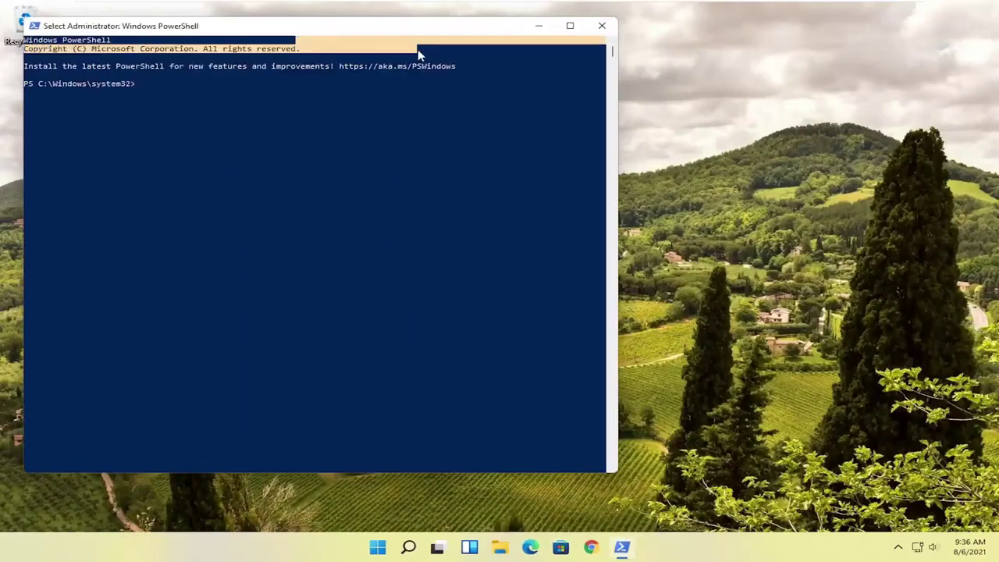
left_click(327, 69)
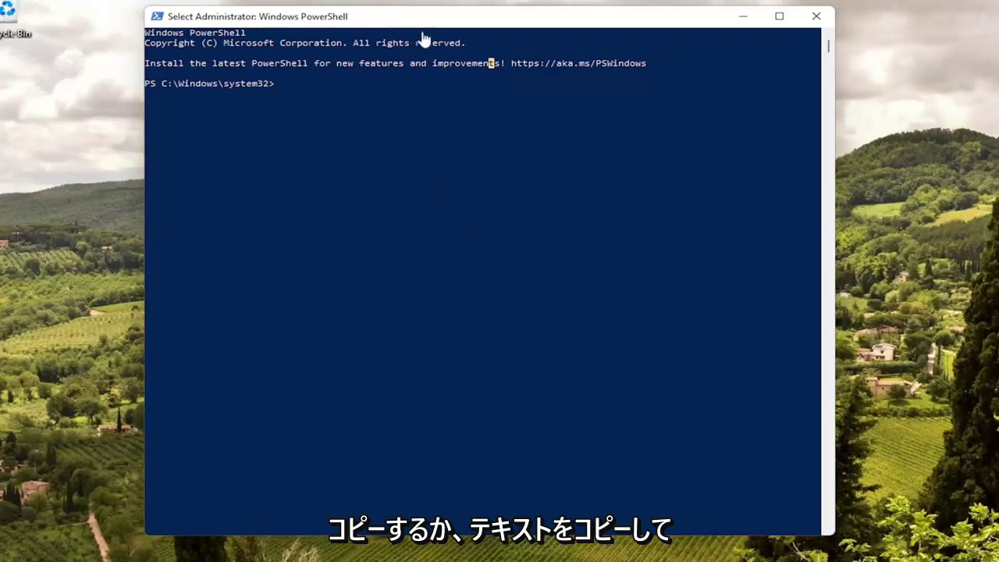
left_click_drag(457, 36, 492, 31)
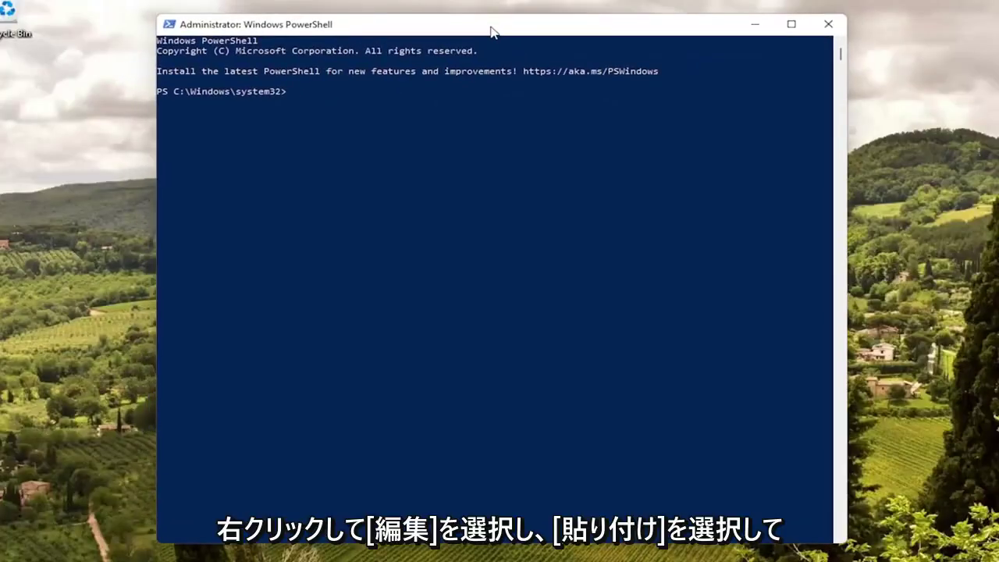
right_click(491, 31)
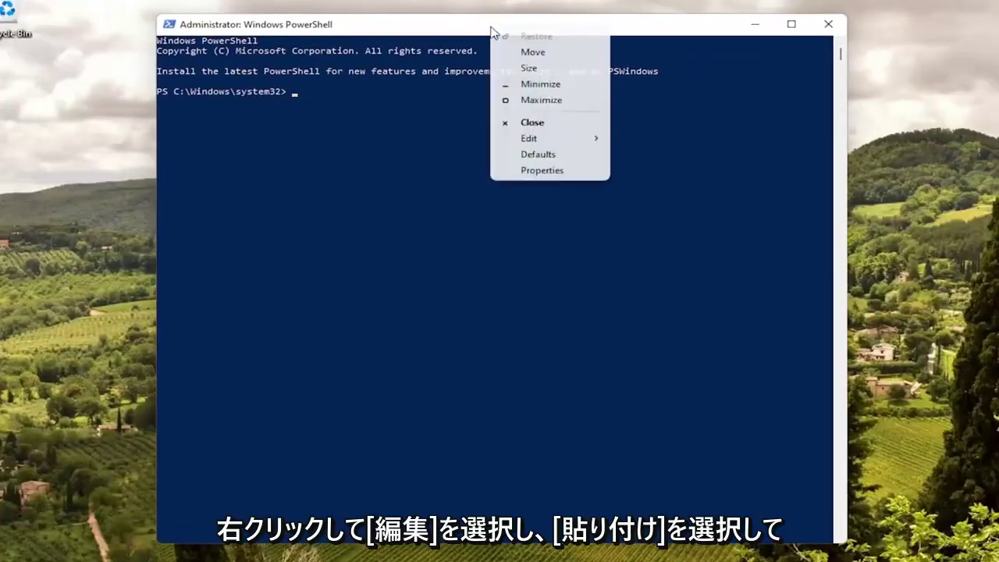
mouse_move(576, 141)
left_click(647, 170)
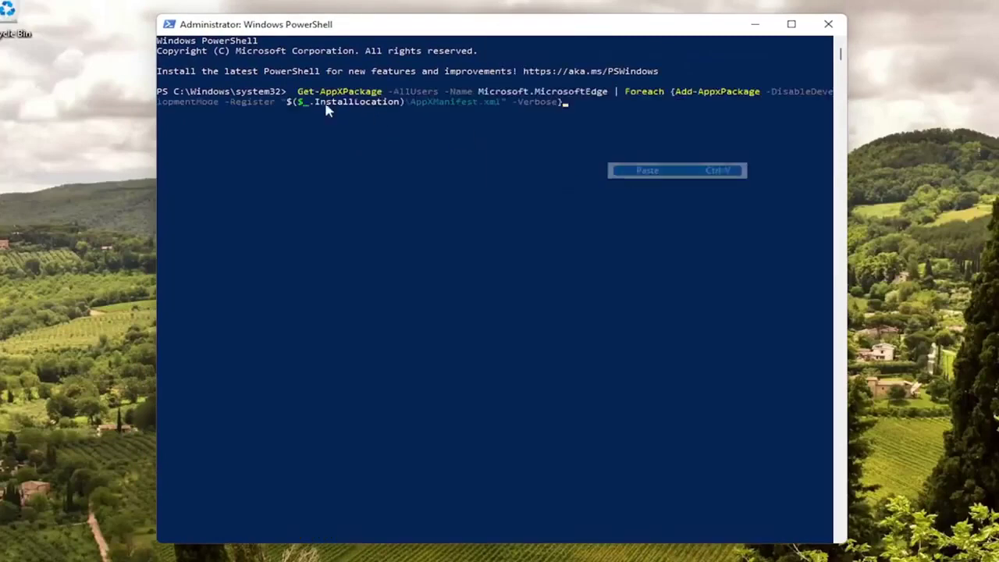
key("Return")
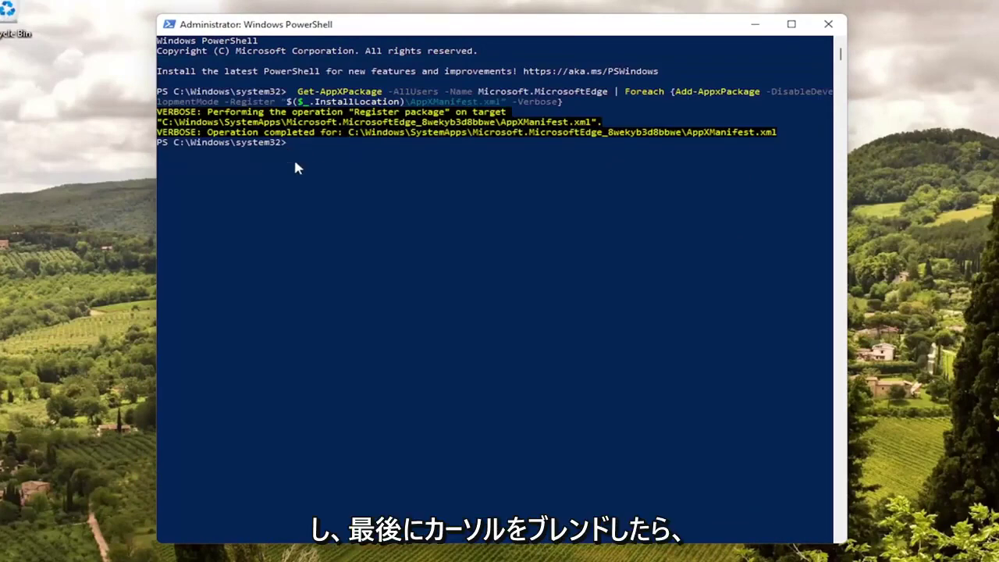
left_click(828, 24)
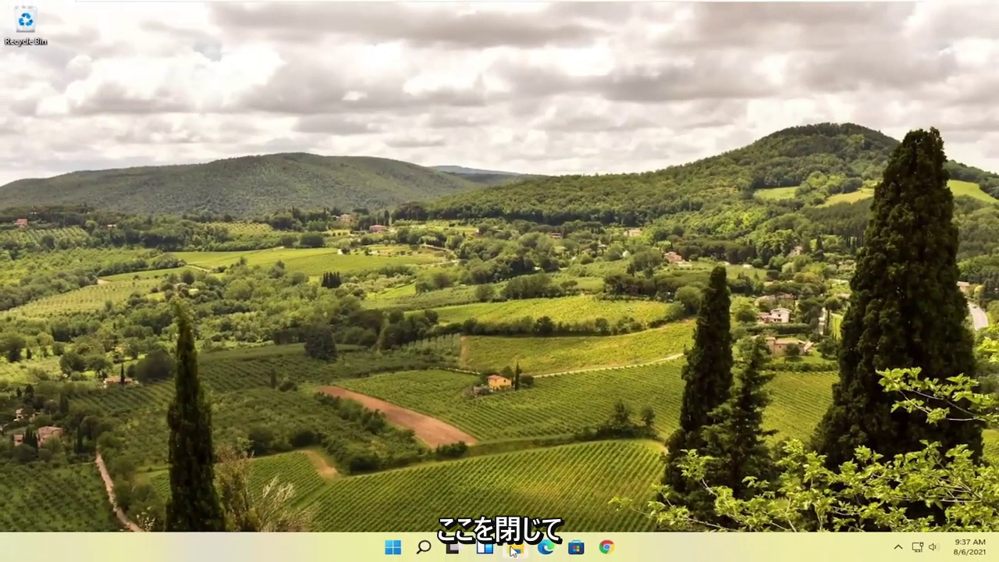
- Launch Microsoft Edge, close the update welcome tab and open the browser's settings
left_click(546, 549)
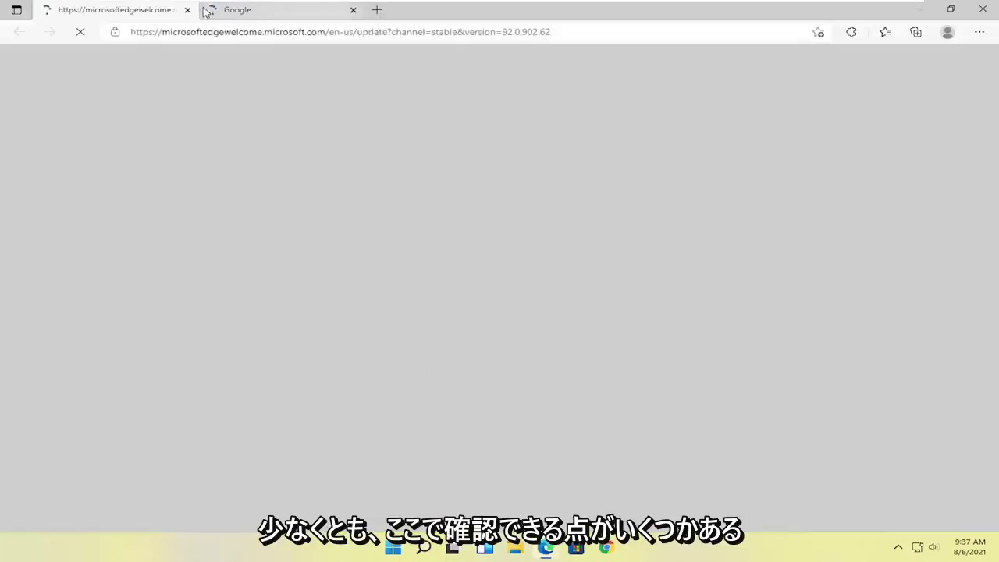
left_click(188, 10)
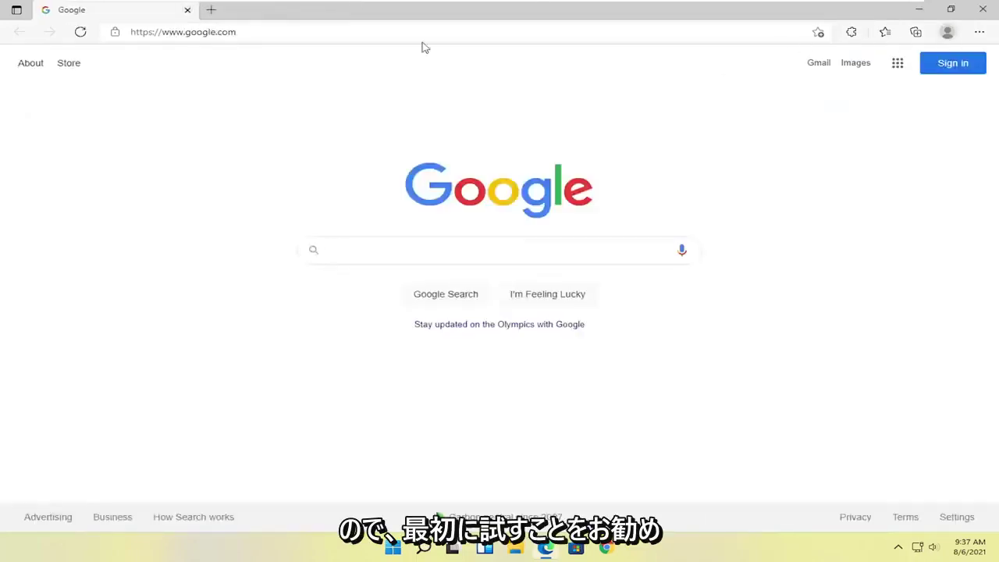
left_click(980, 34)
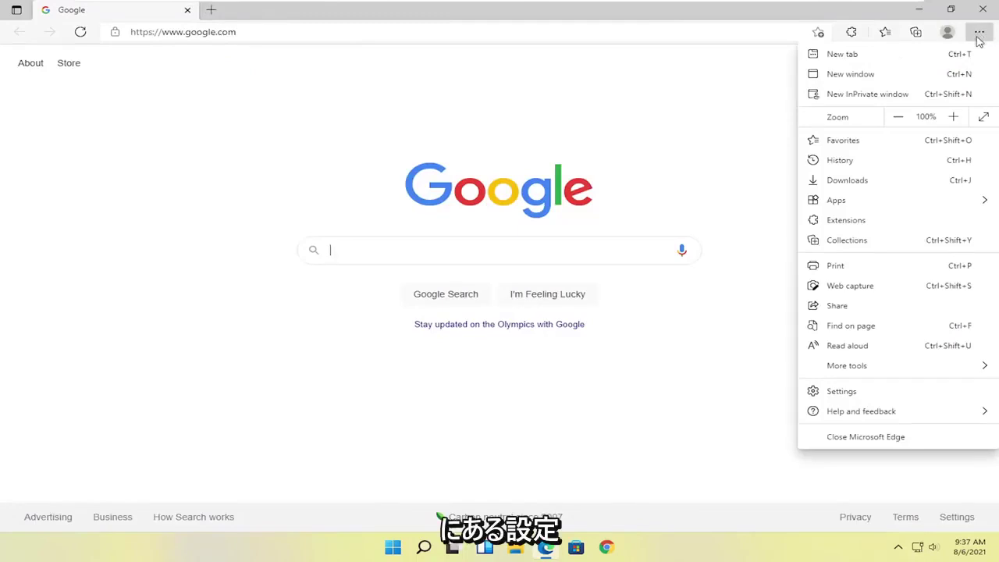
left_click(829, 400)
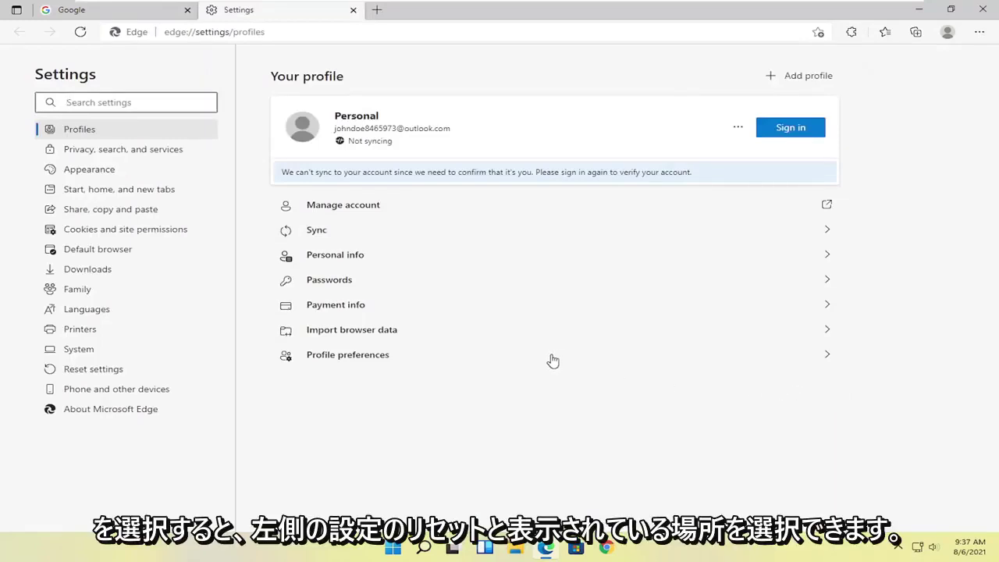
- Restore the Edge settings to their default values, confirm the reset and close the browser
left_click(84, 369)
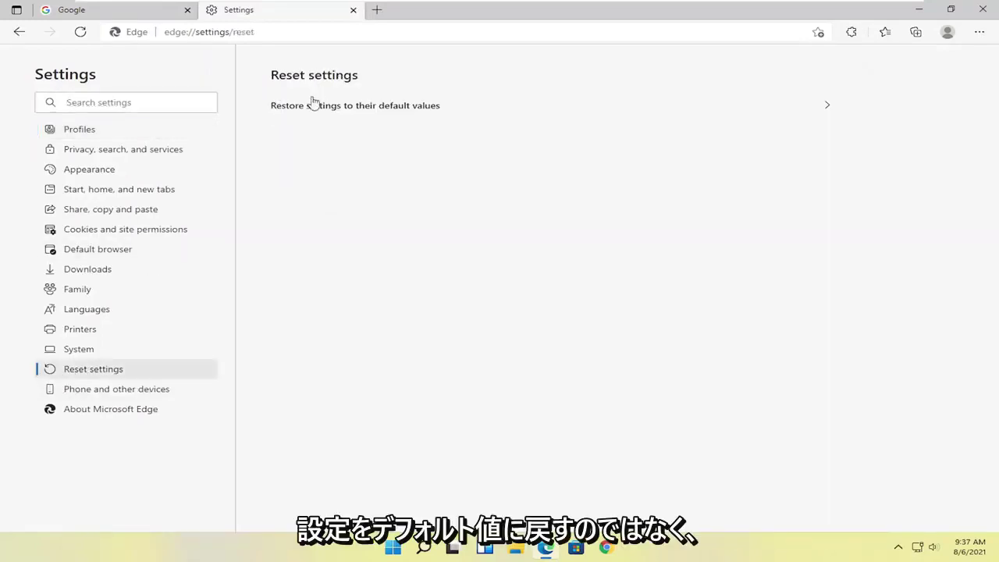
left_click(400, 115)
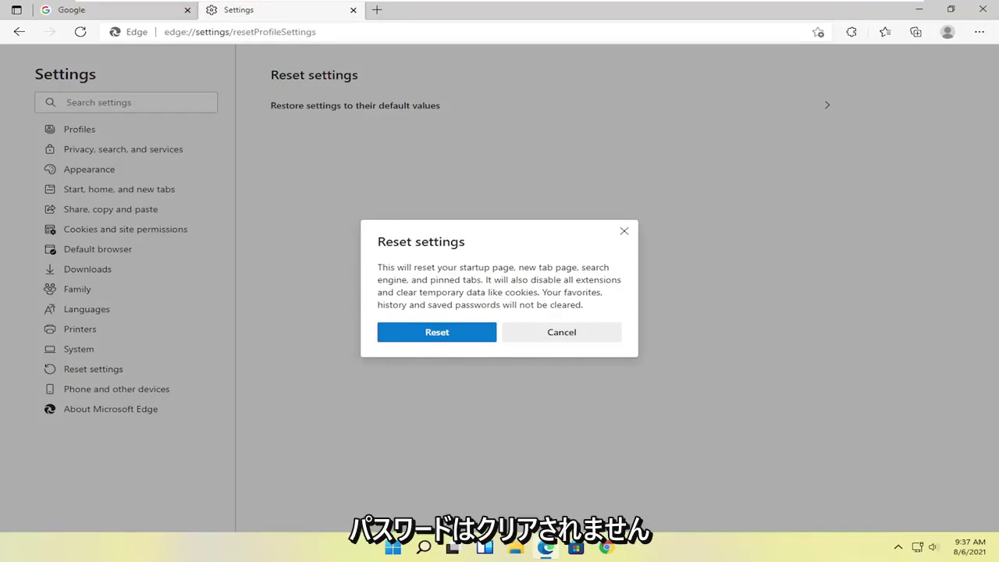
left_click(437, 334)
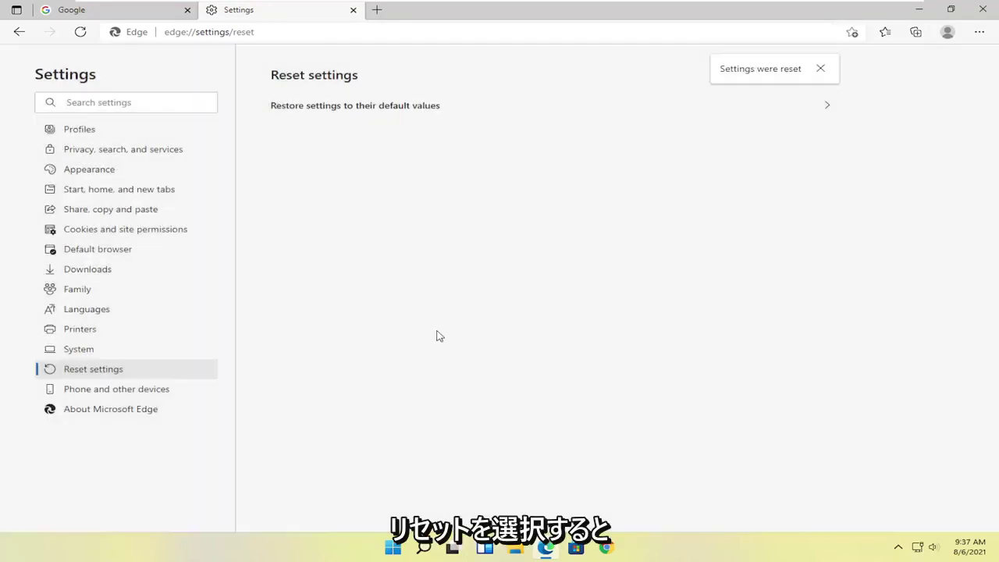
left_click(983, 9)
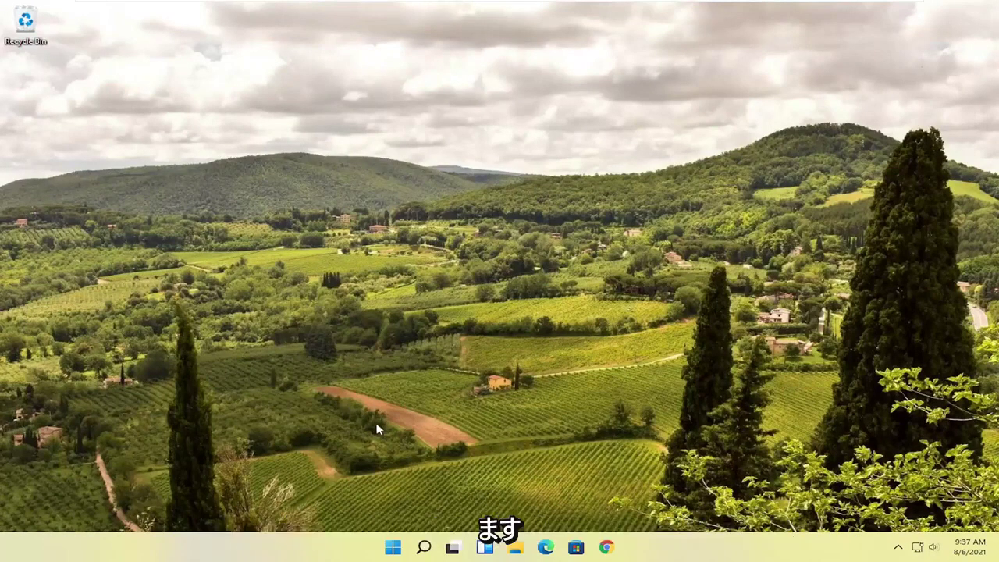
- Search Windows for "apps and fea" and open the Apps & features system settings
left_click(418, 549)
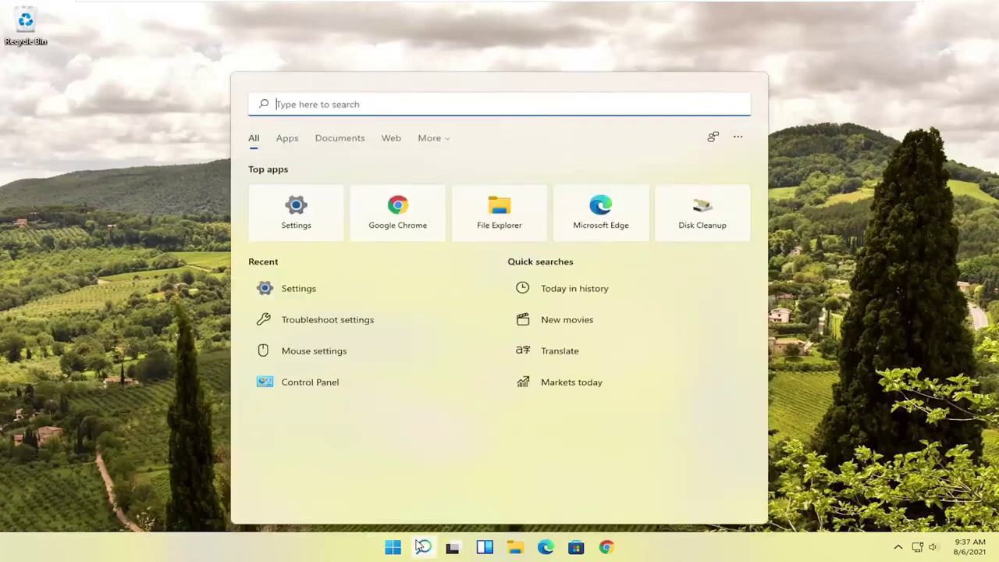
type("apps")
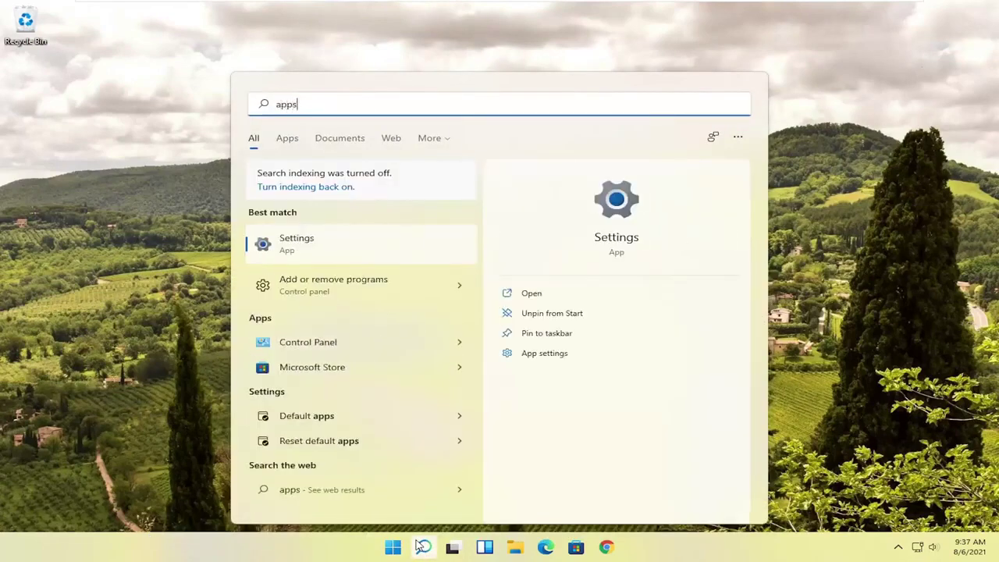
type(" a")
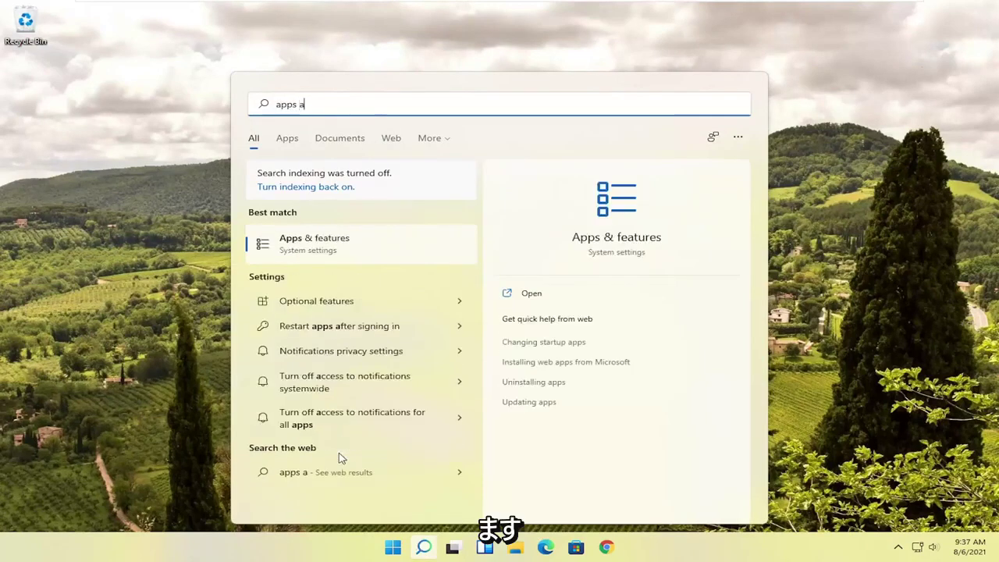
type("nd fea")
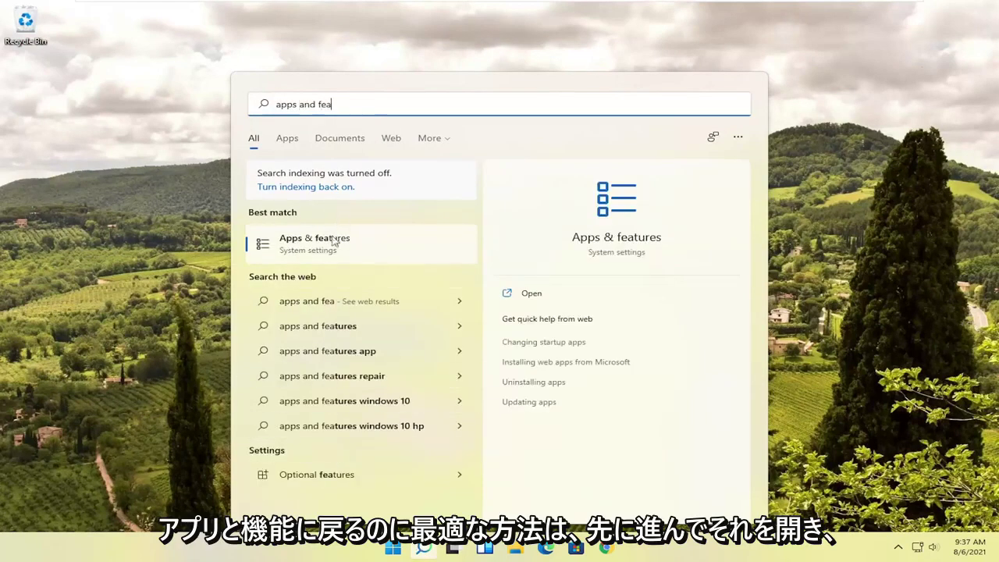
left_click(329, 246)
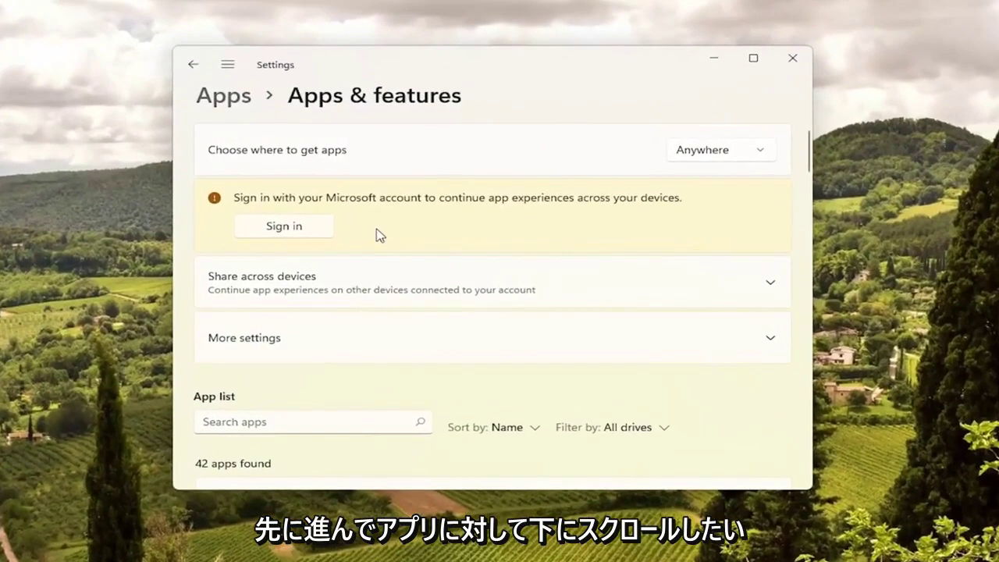
- Filter the app list by "edge", choose to modify Microsoft Edge and approve the User Account Control request
scroll(374, 246, "down", 3)
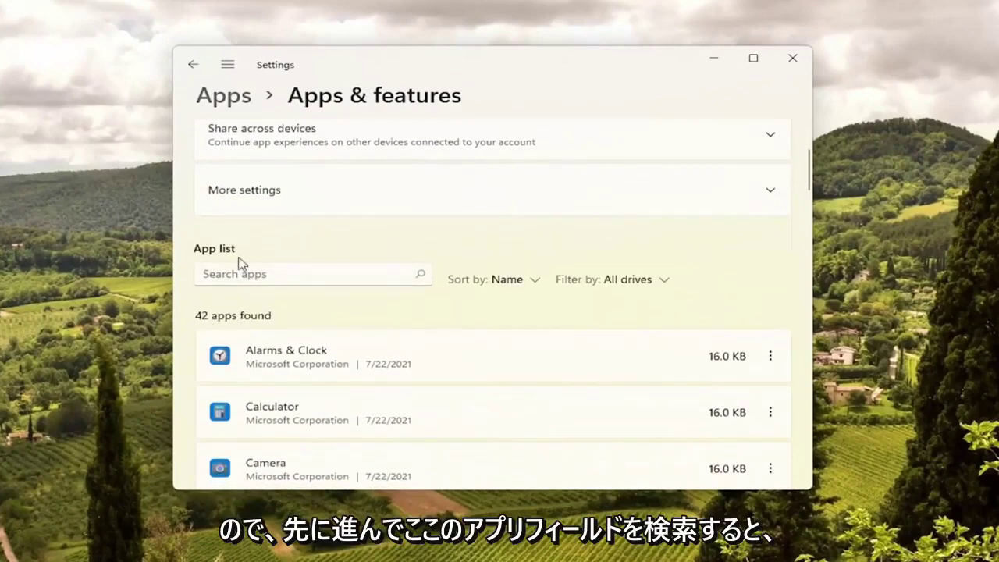
left_click(241, 270)
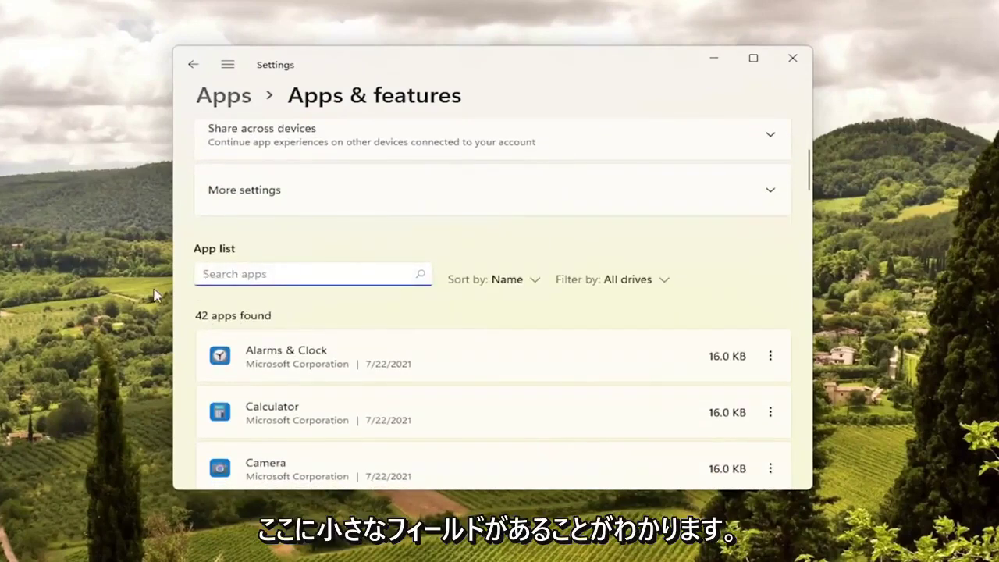
type("edge")
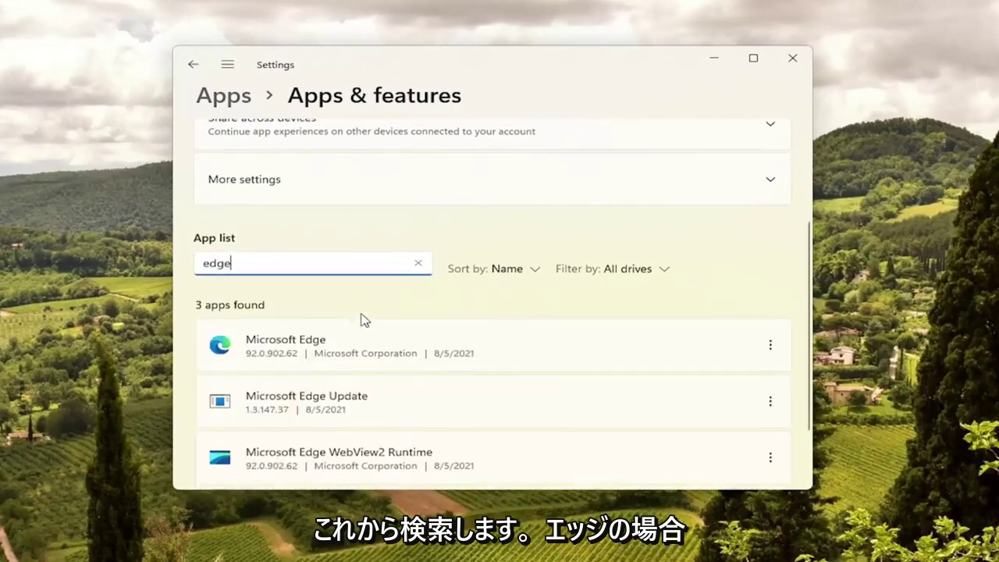
scroll(364, 320, "down", 1)
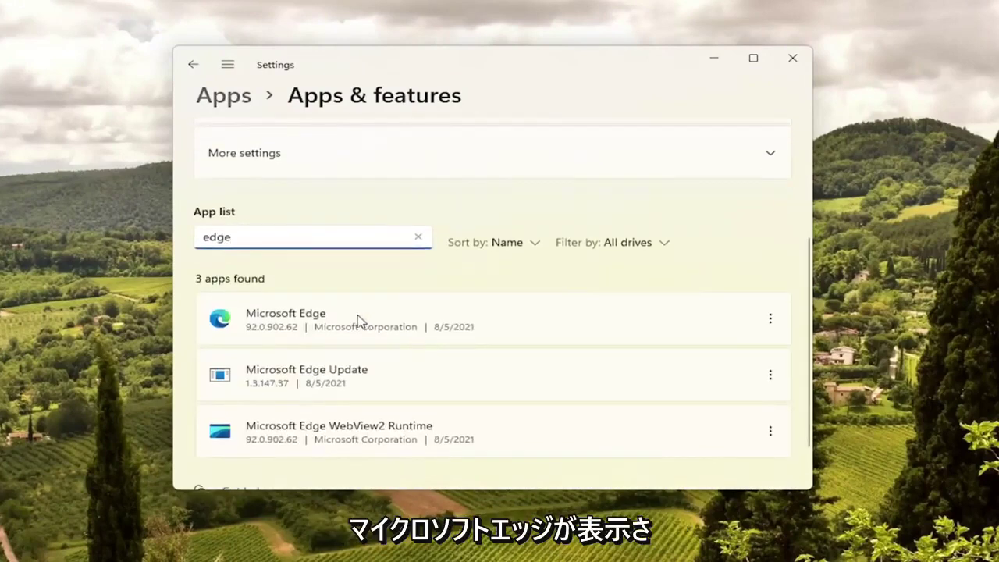
left_click(770, 323)
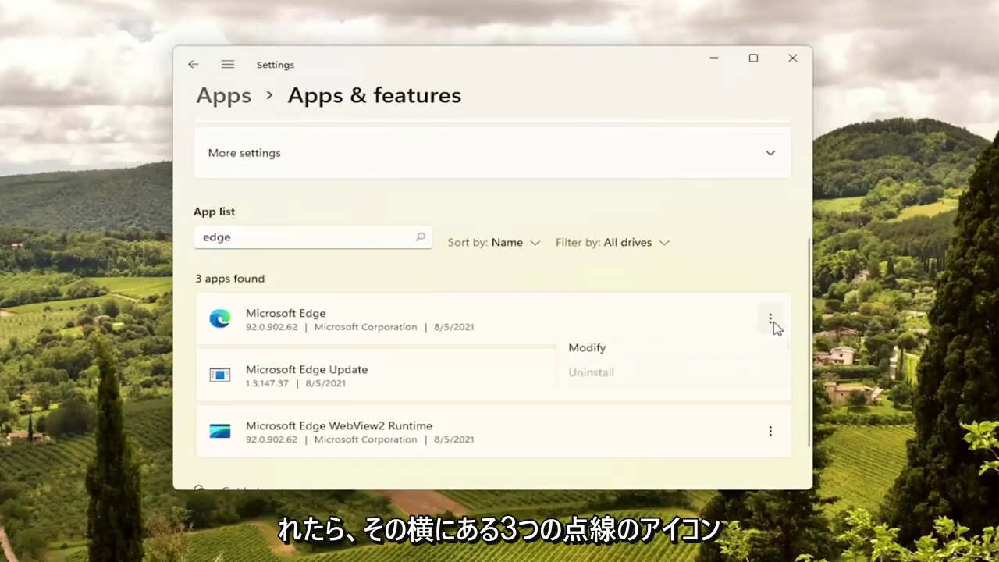
left_click(578, 351)
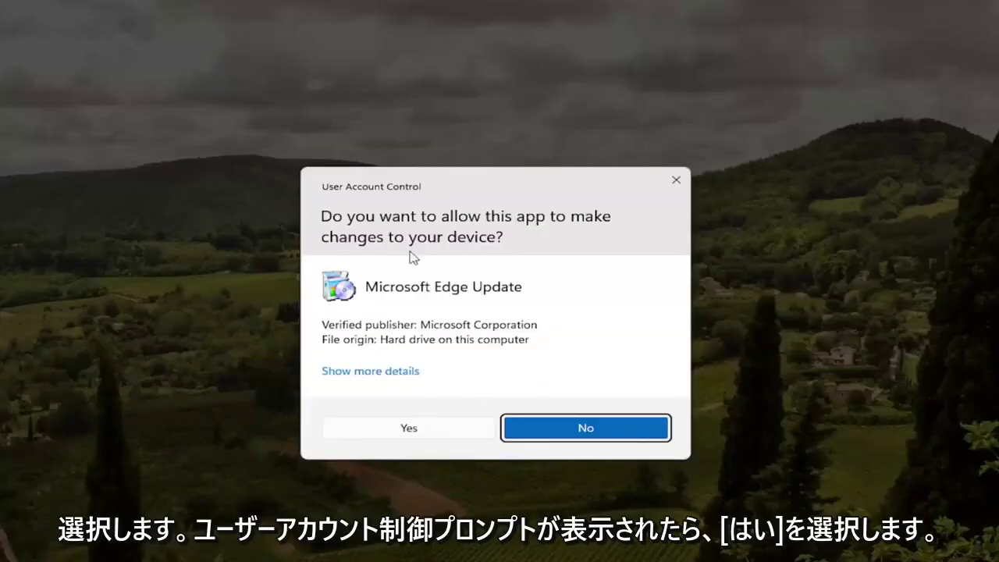
left_click(374, 433)
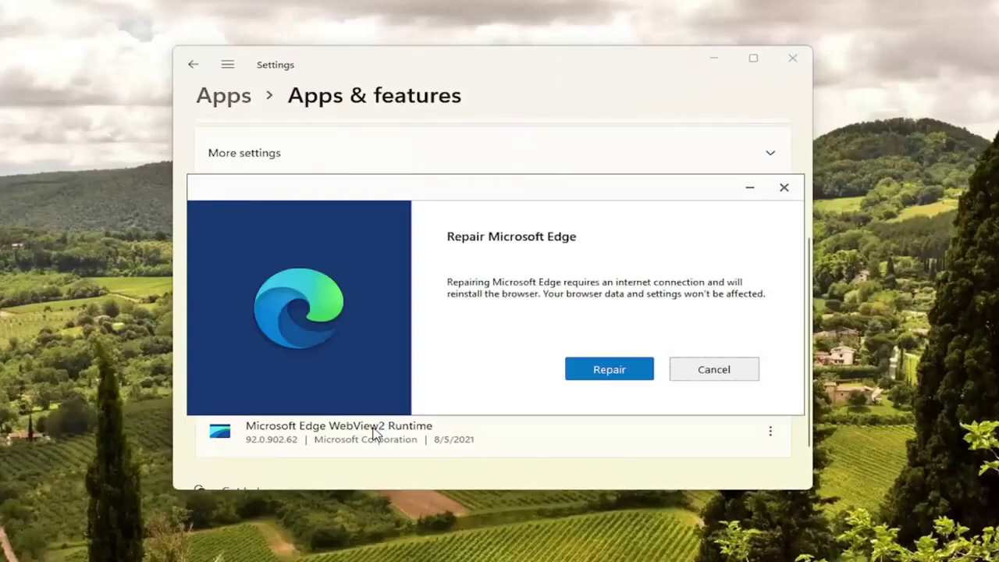
- Minimize Settings, run the Microsoft Edge repair and close the installer once it completes
left_click(712, 57)
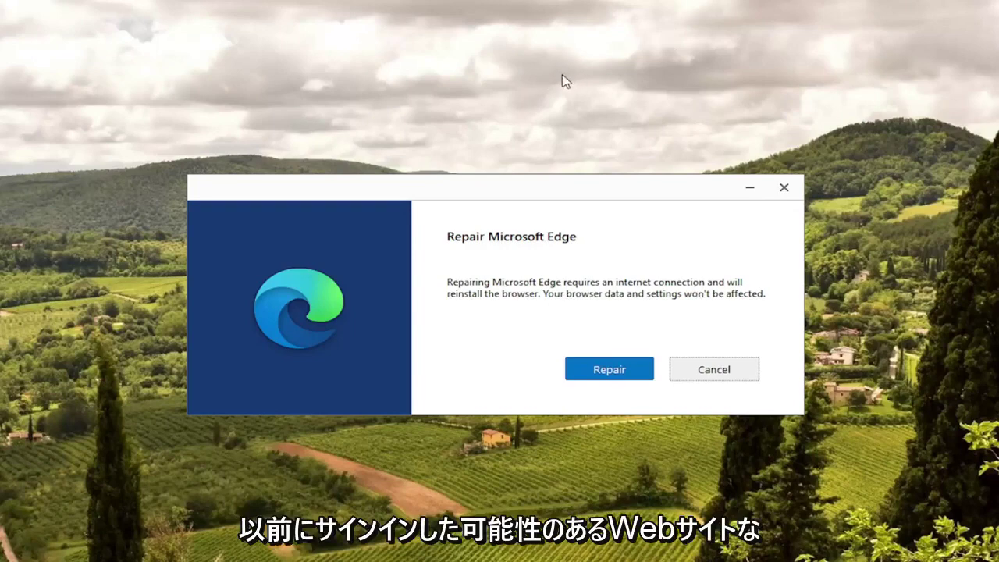
left_click(599, 373)
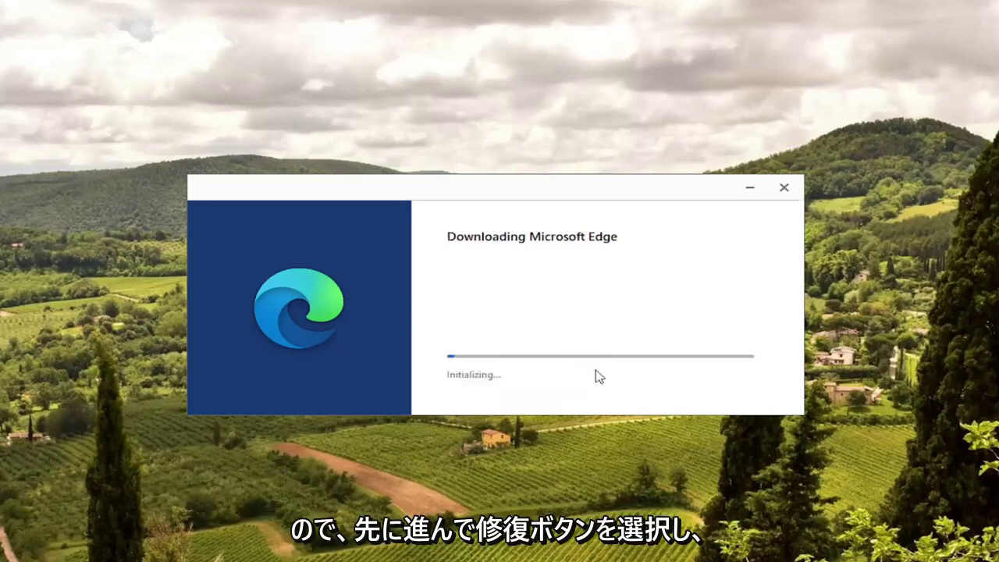
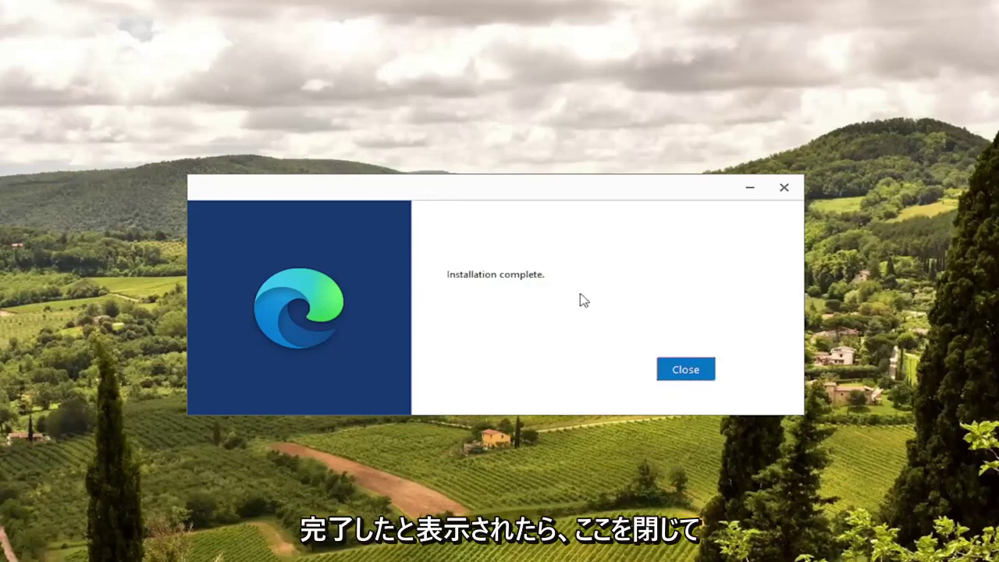
left_click(686, 369)
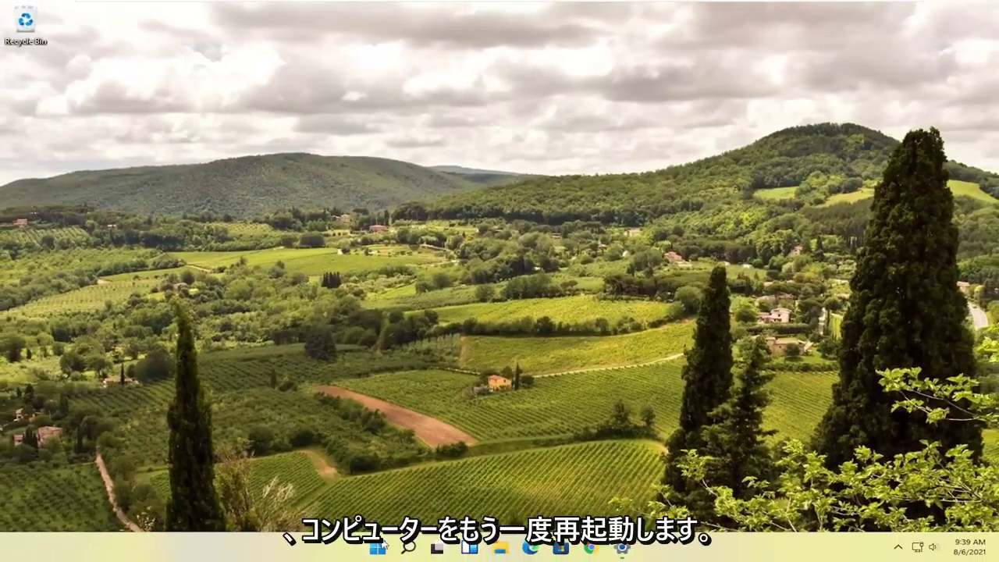
- Restart the computer
right_click(379, 546)
mouse_move(379, 497)
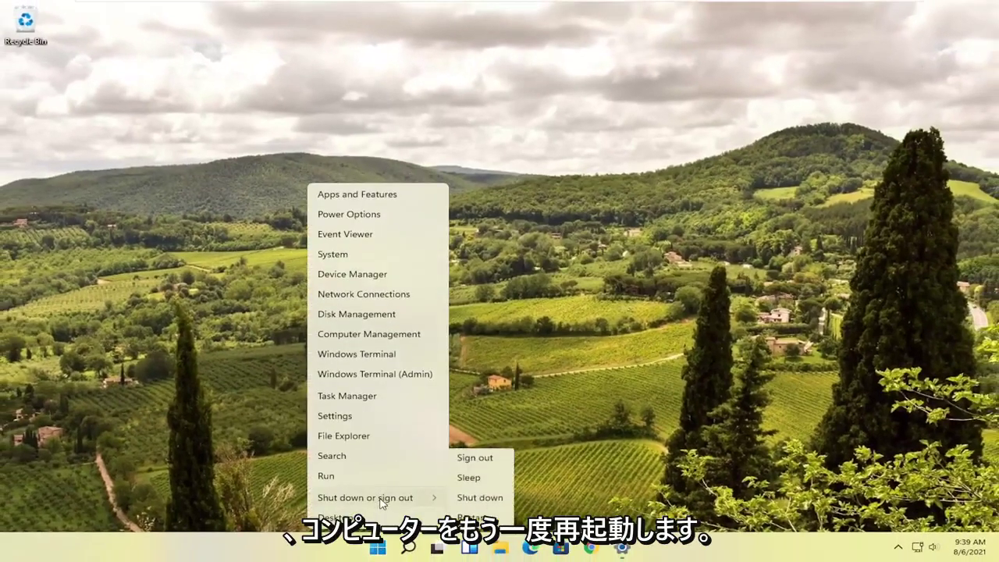
left_click(475, 518)
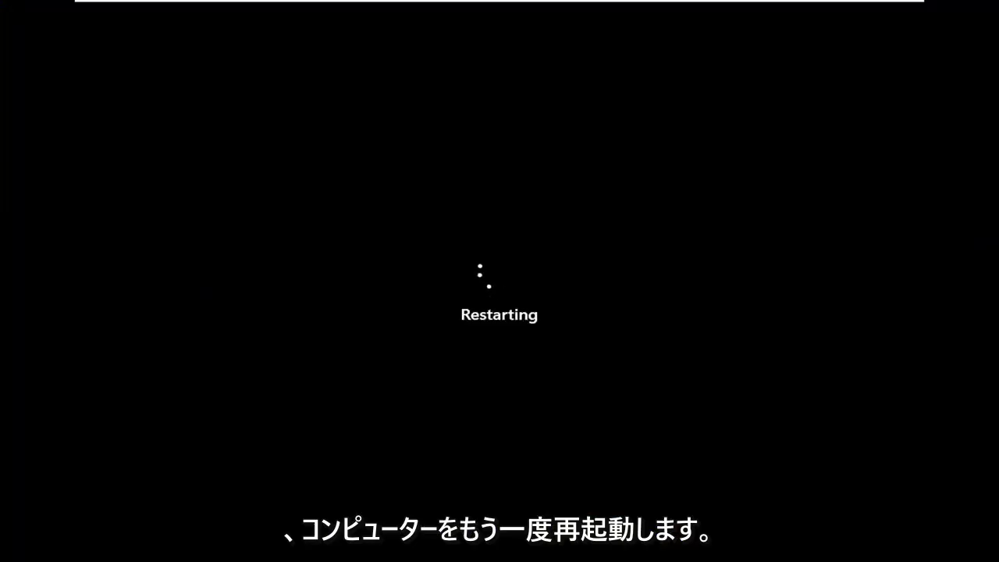